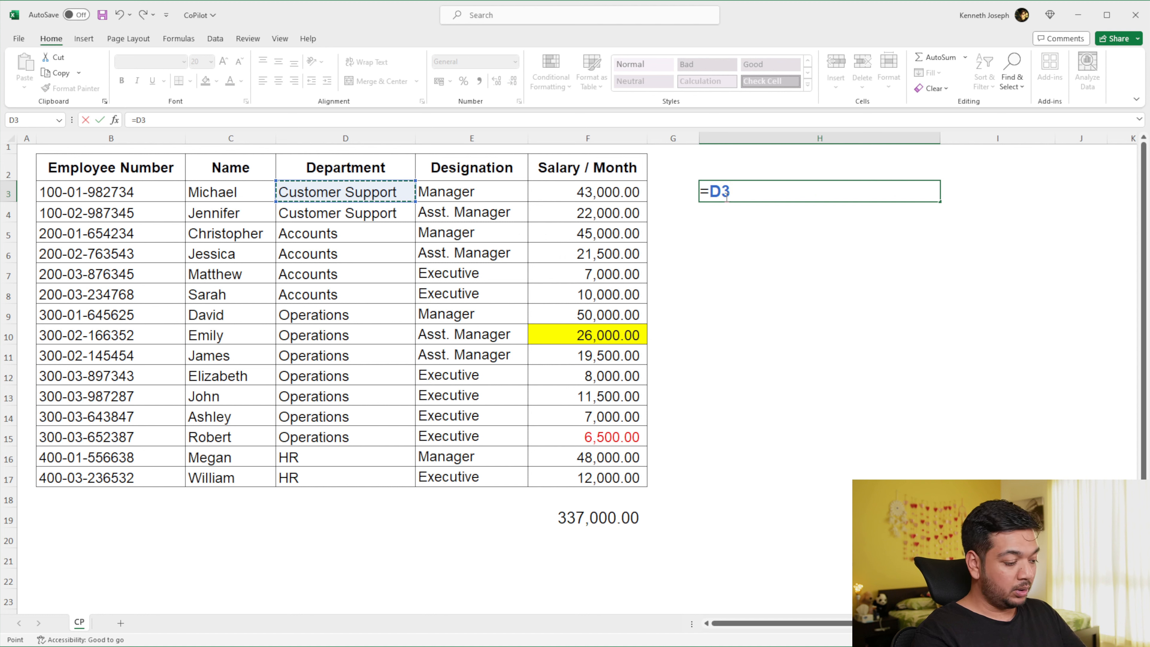
- Complete the H3 formula as =D3&" "&E3 to join the department and designation with a space
text(&)
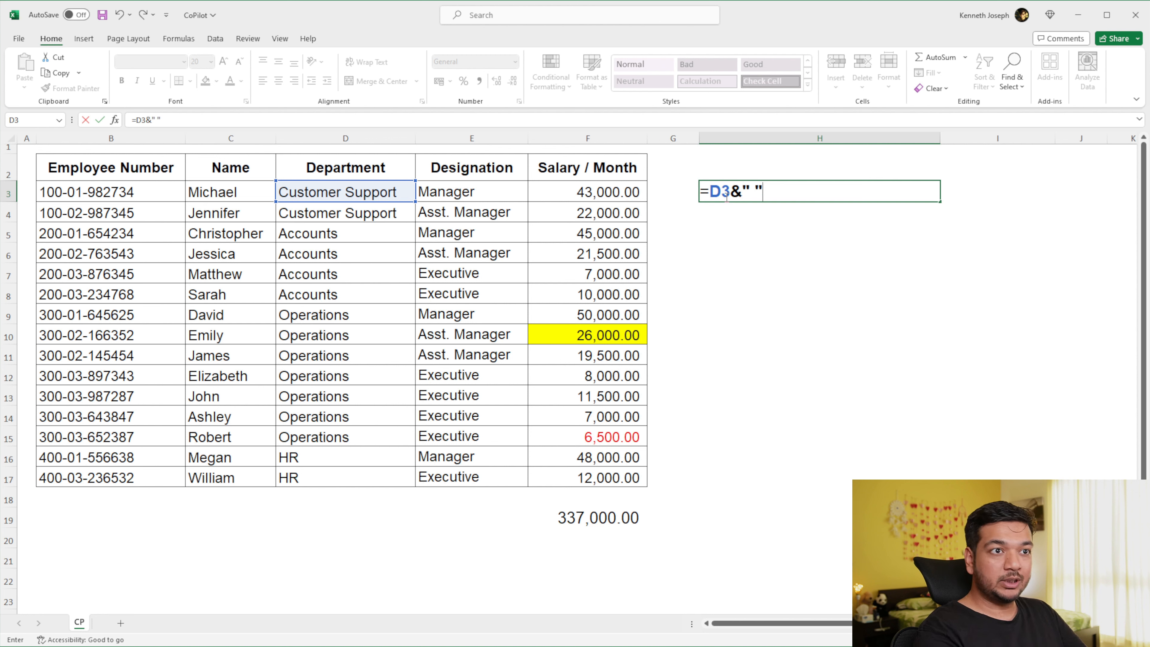
text(&)
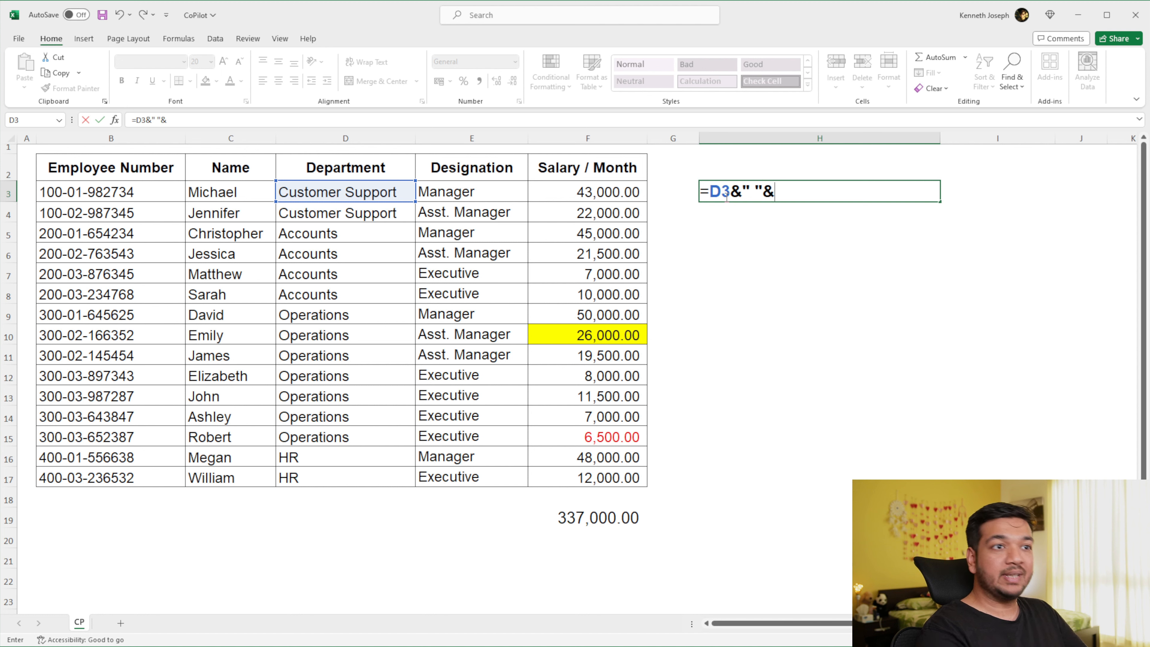
key(Left)
key(Left)
key(Left)
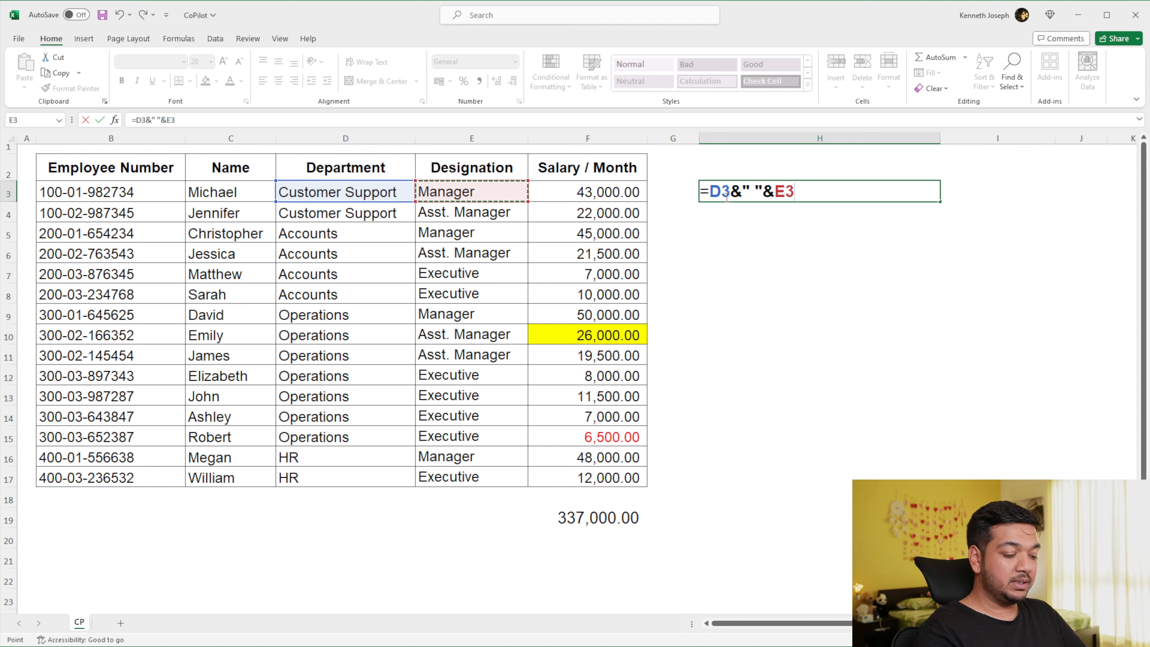
key(Return)
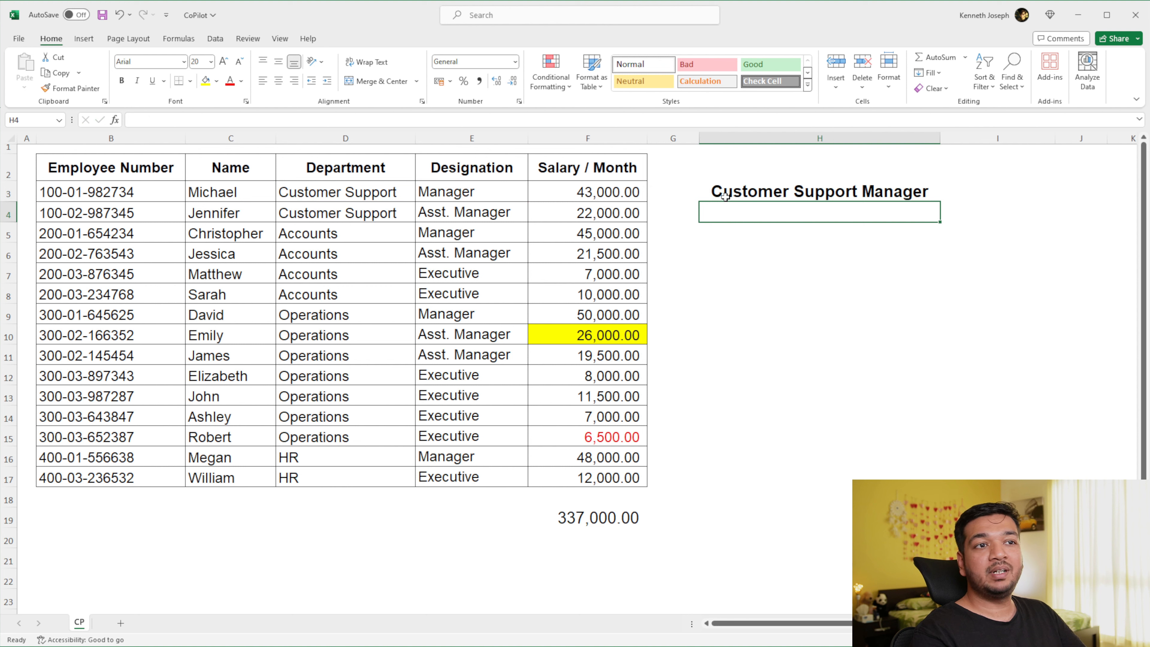
- Replace the formula in H3 with the start of a CONCAT function, comparing the CONCAT and CONCATENATE suggestions
click(725, 196)
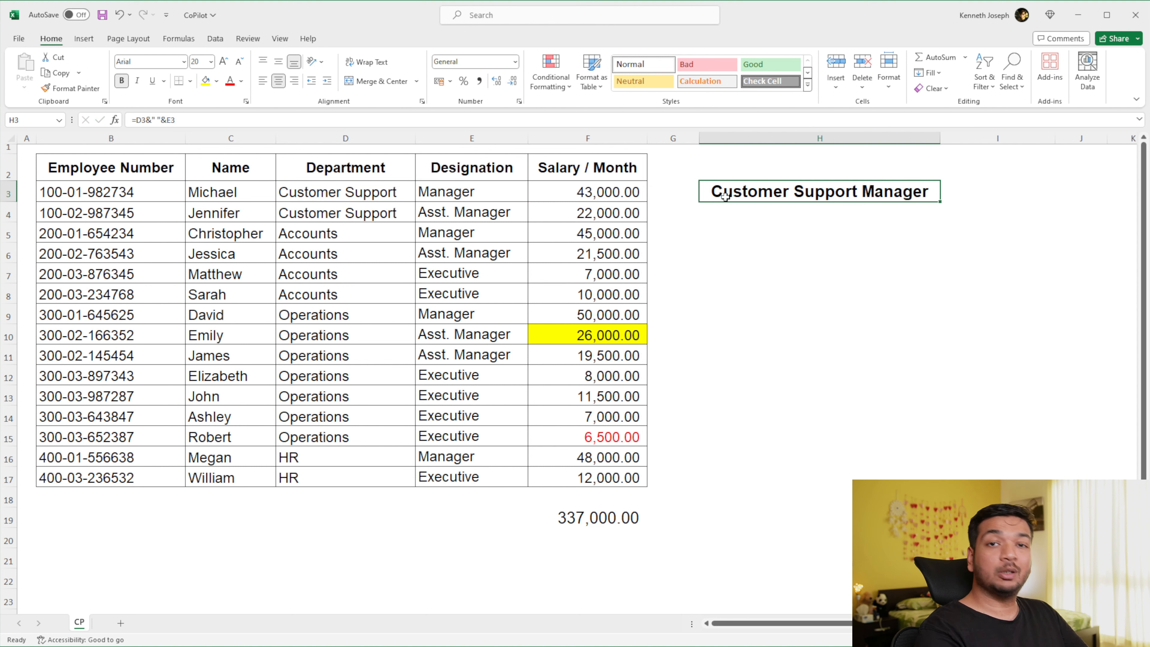
text(=conc)
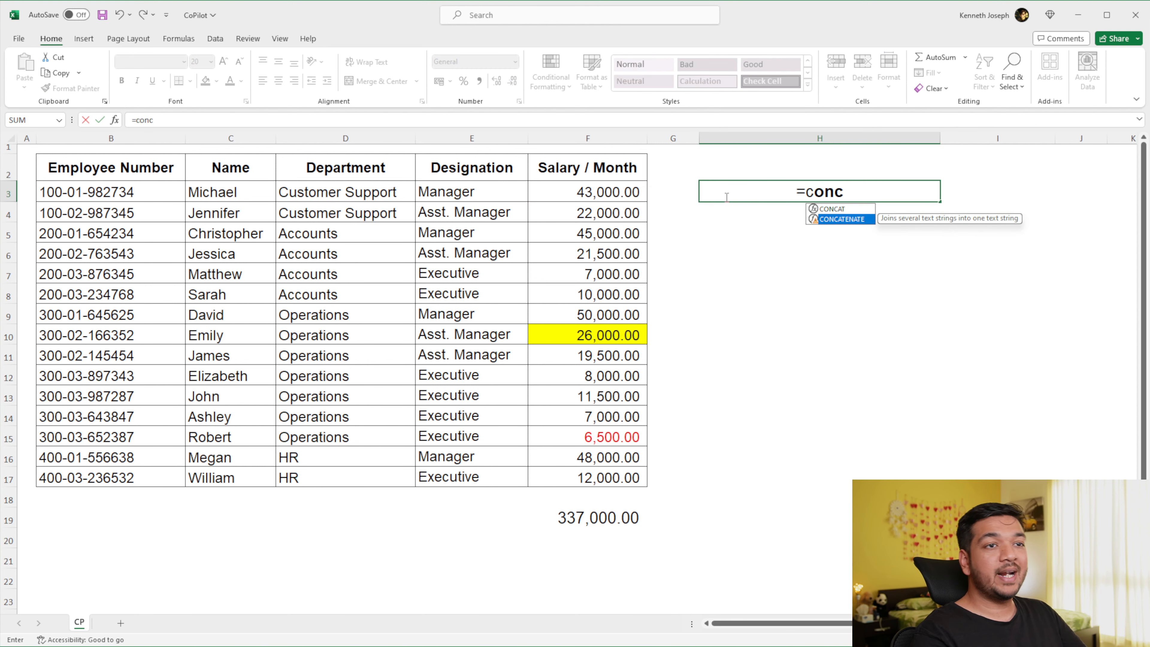
key(Up)
key(Down)
key(Up)
key(Down)
key(Up)
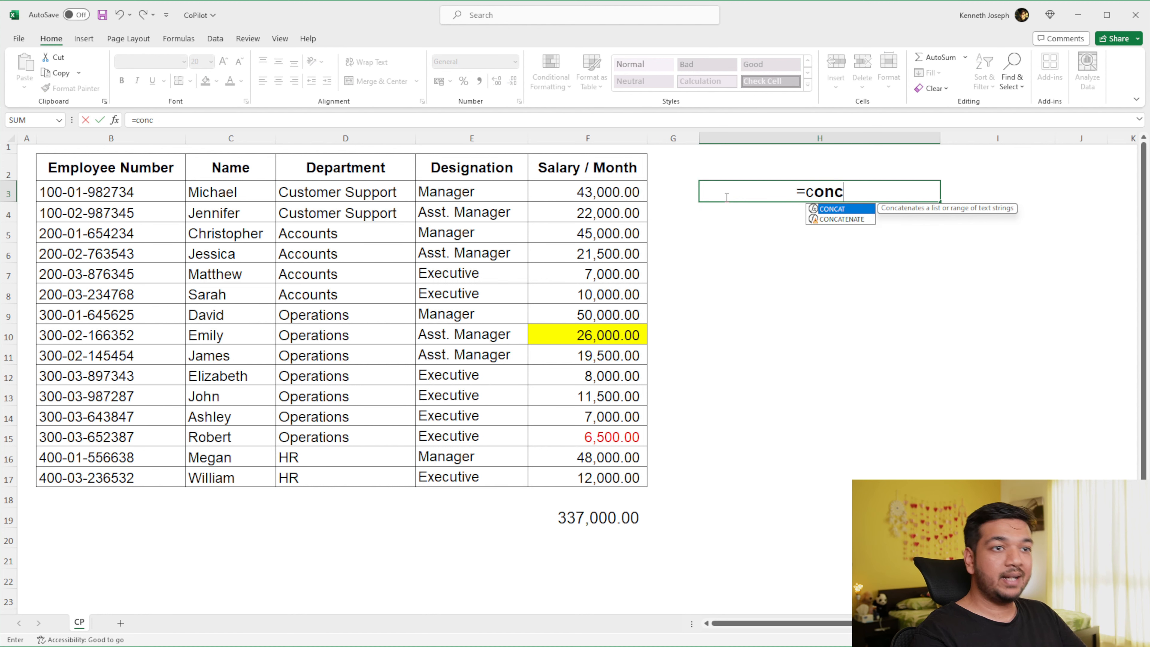
key(Down)
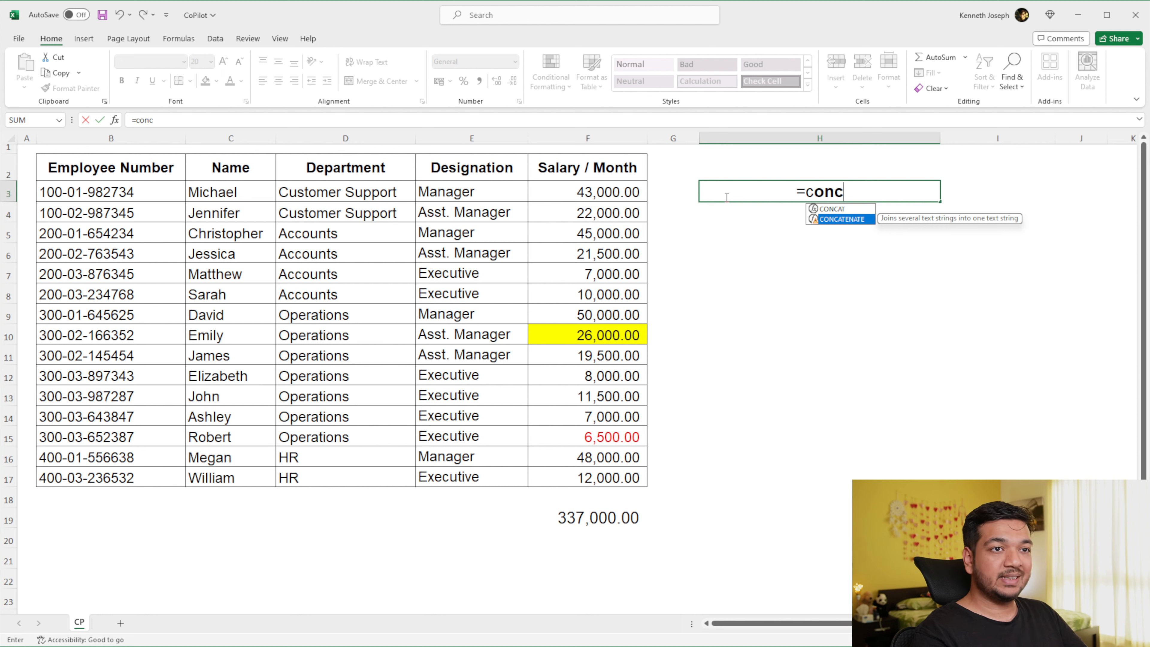
key(Up)
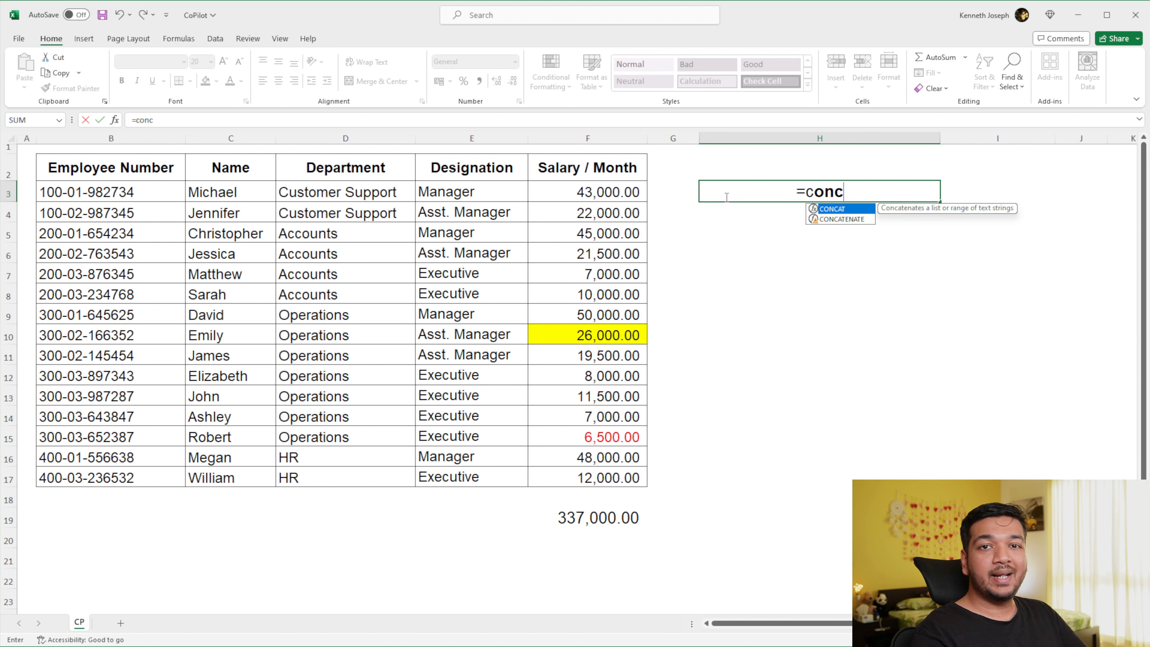
key(Tab)
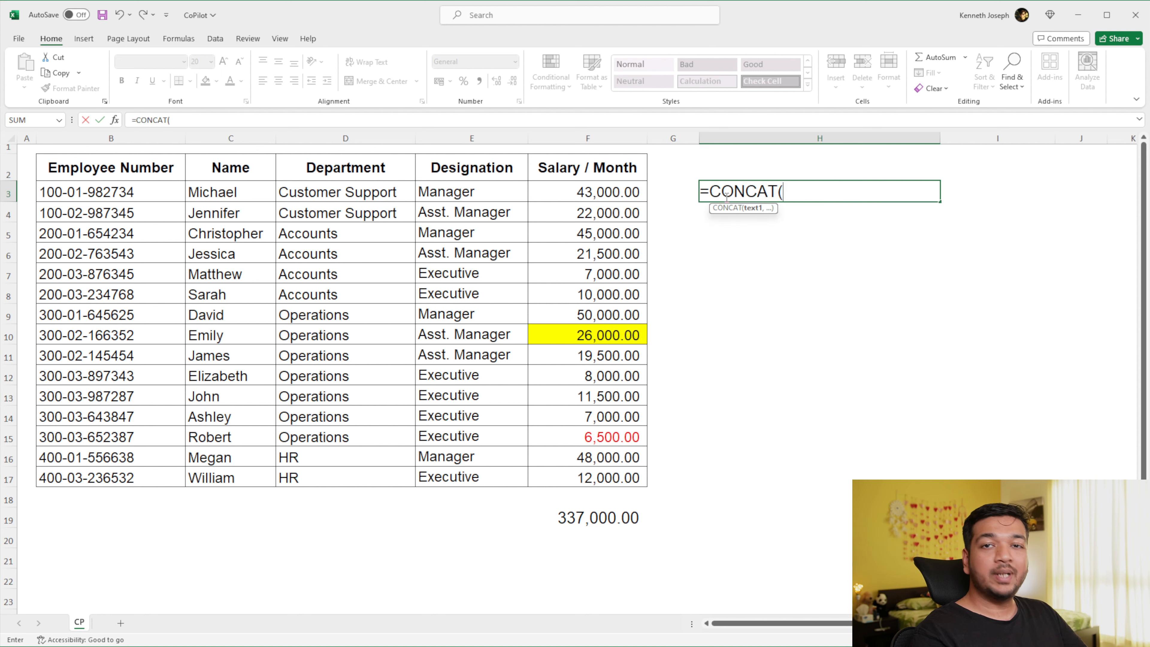
- Add D3 and E3 as separate arguments to finish the formula =CONCAT(D3,E3)
key(Left)
key(Left)
key(Left)
key(Left)
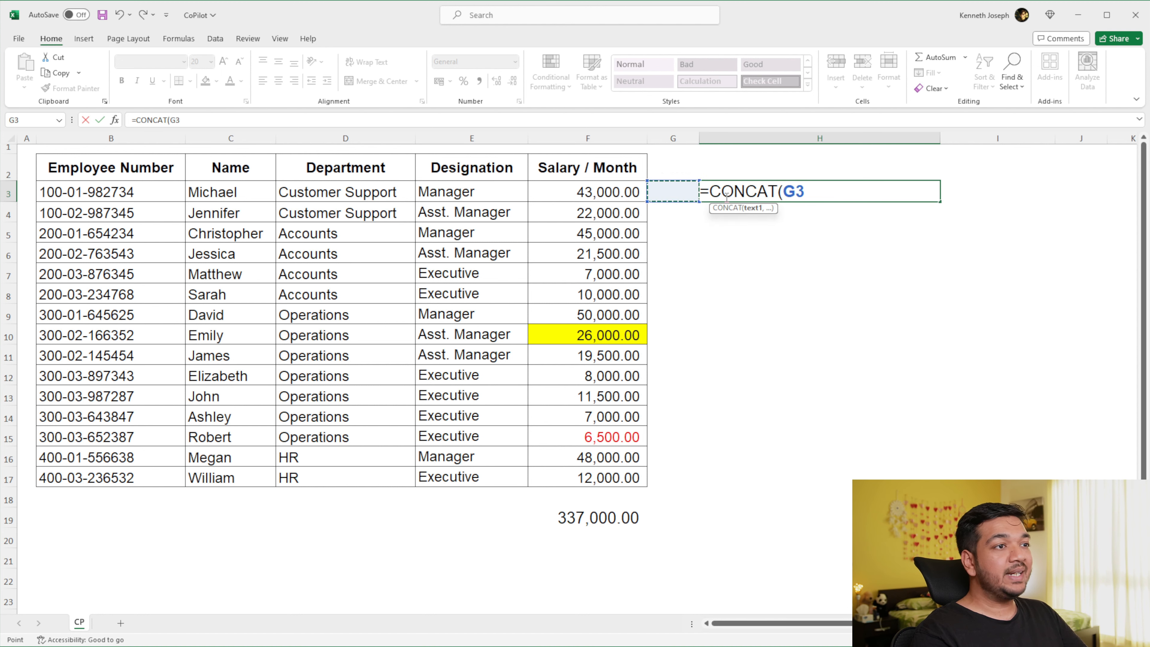
text(,)
key(Left)
key(Left)
key(Left)
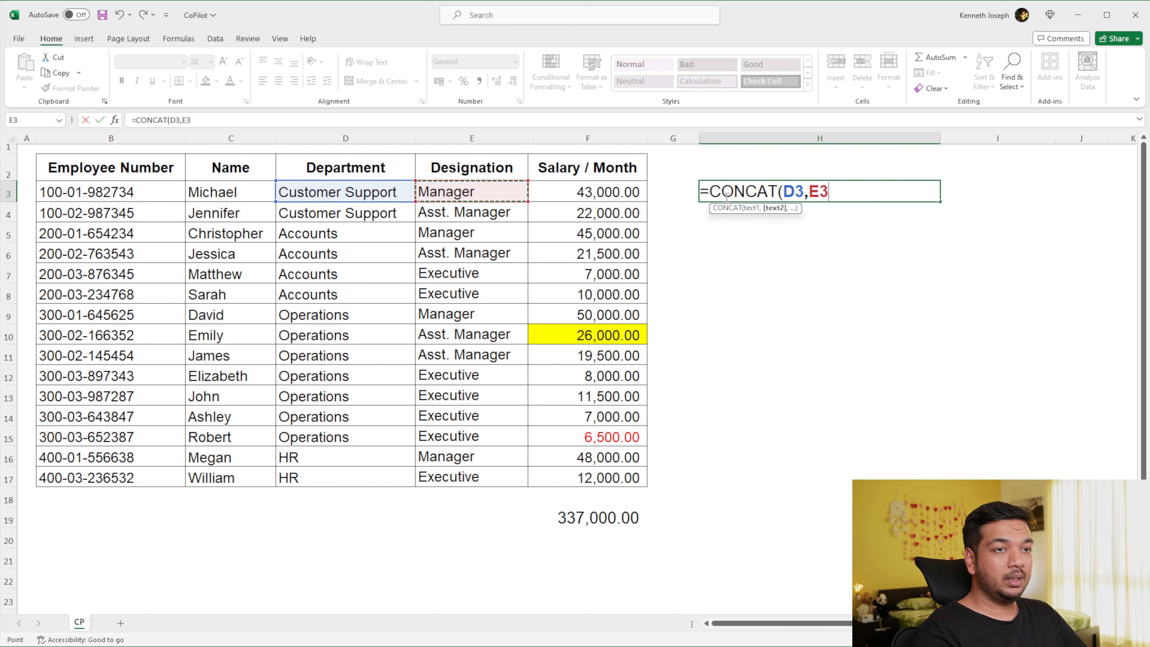
key(Return)
- Insert a quoted space as an argument between D3 and E3, making H3's formula =CONCAT(D3," ",E3)
click(725, 197)
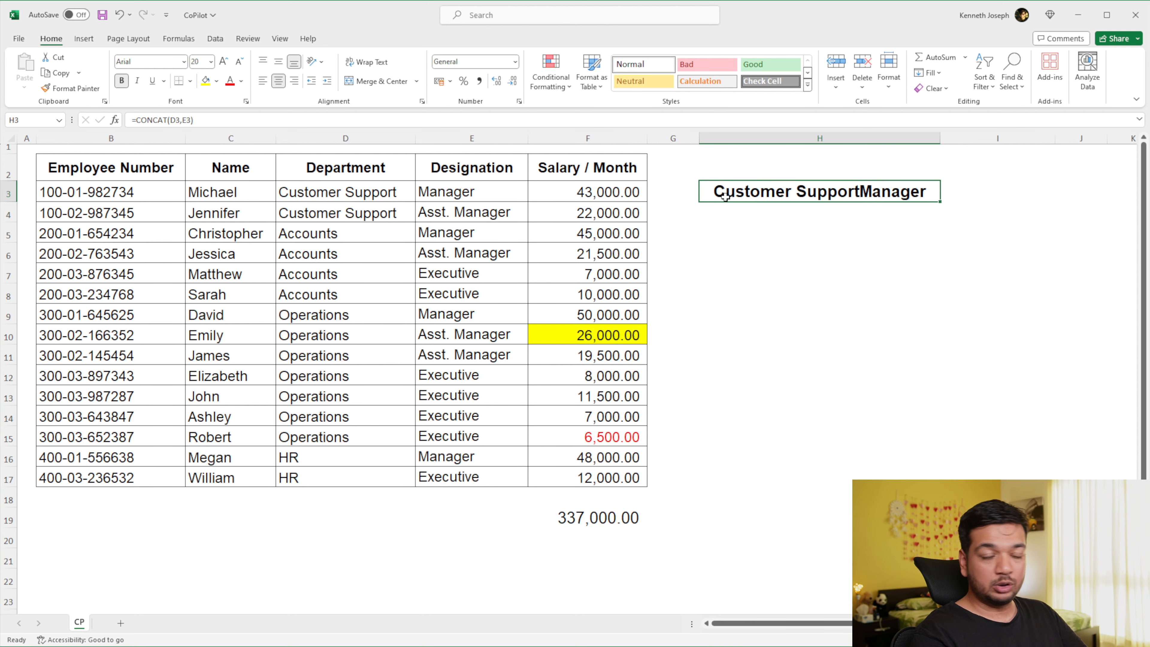
double_click(725, 196)
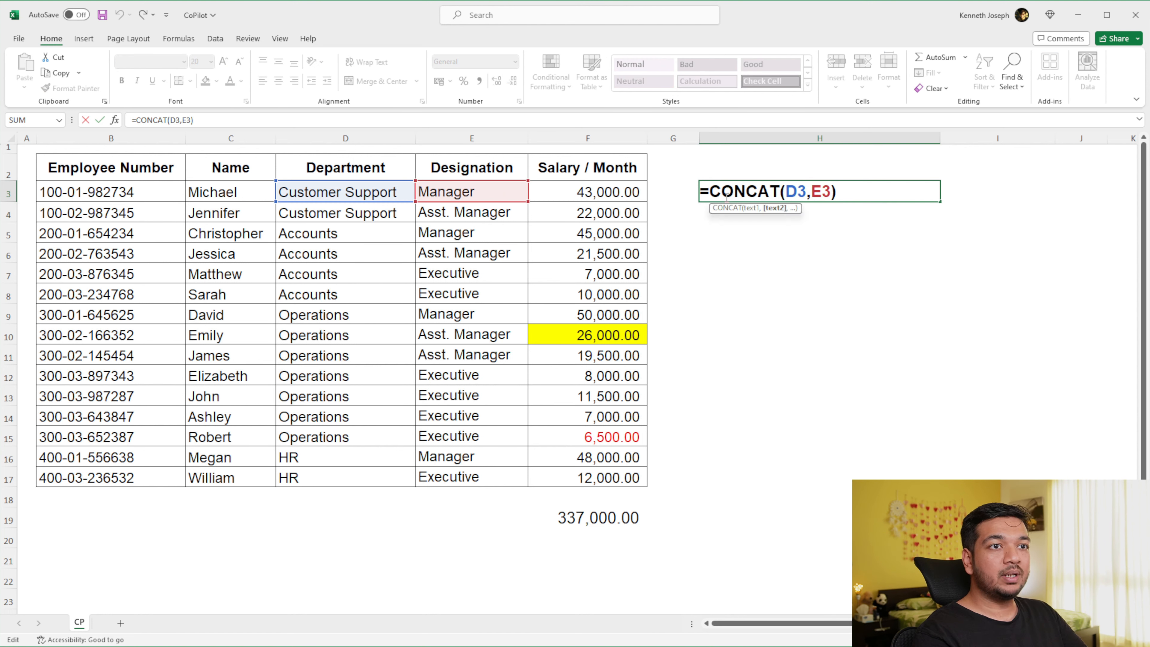
text(")
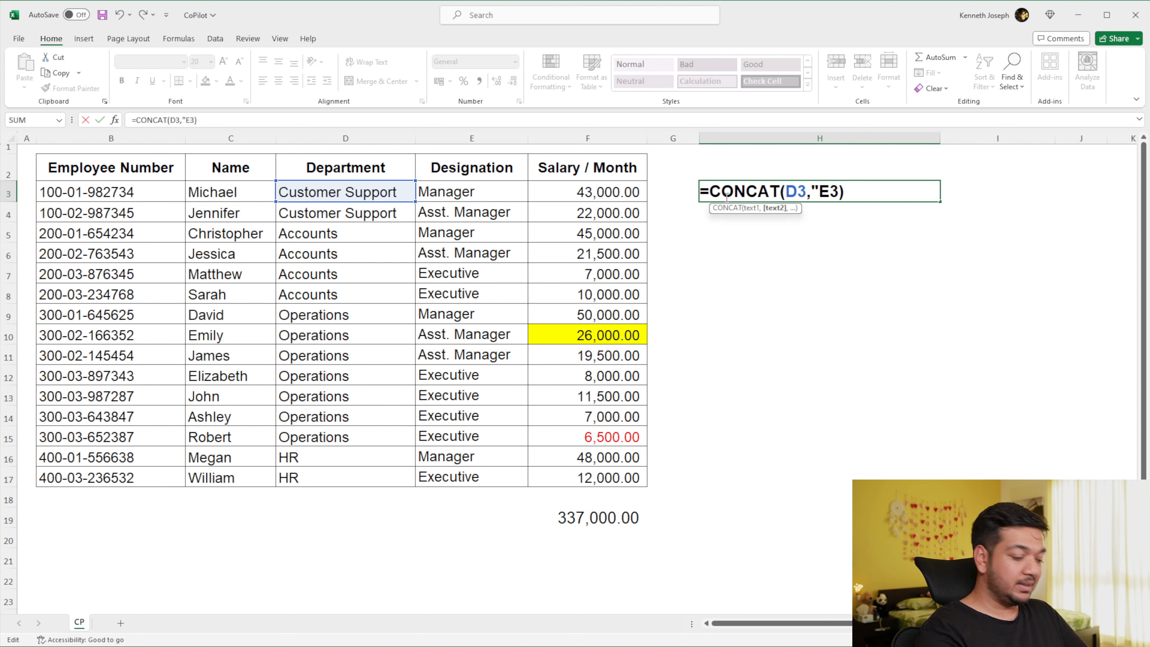
text( ")
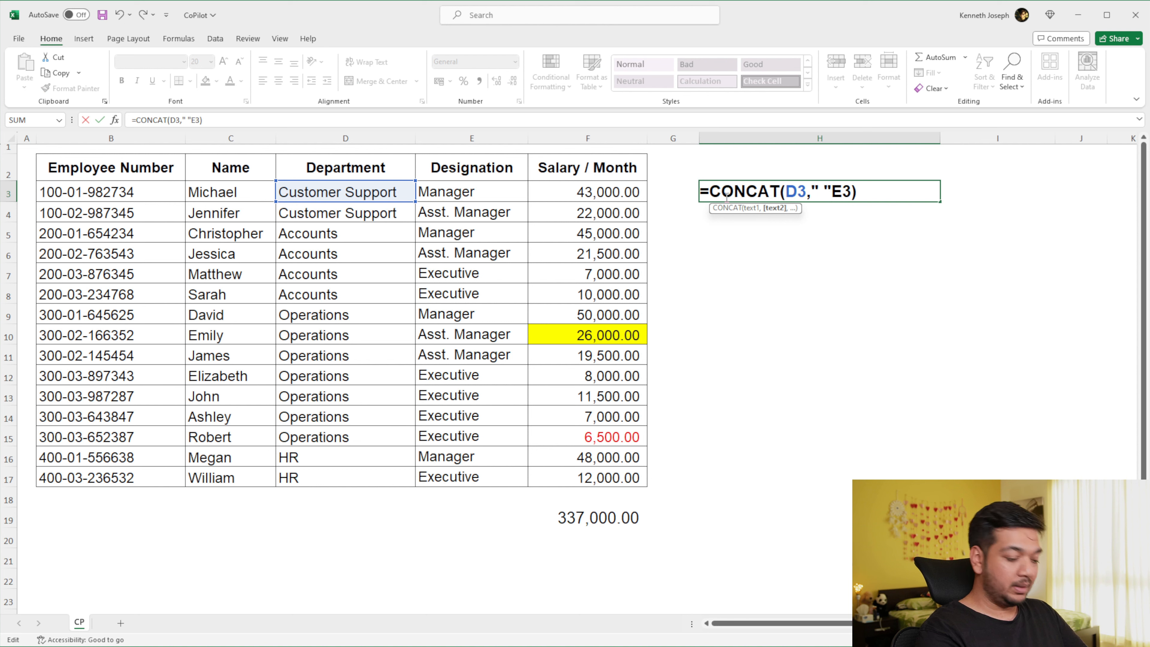
text(,)
key(Return)
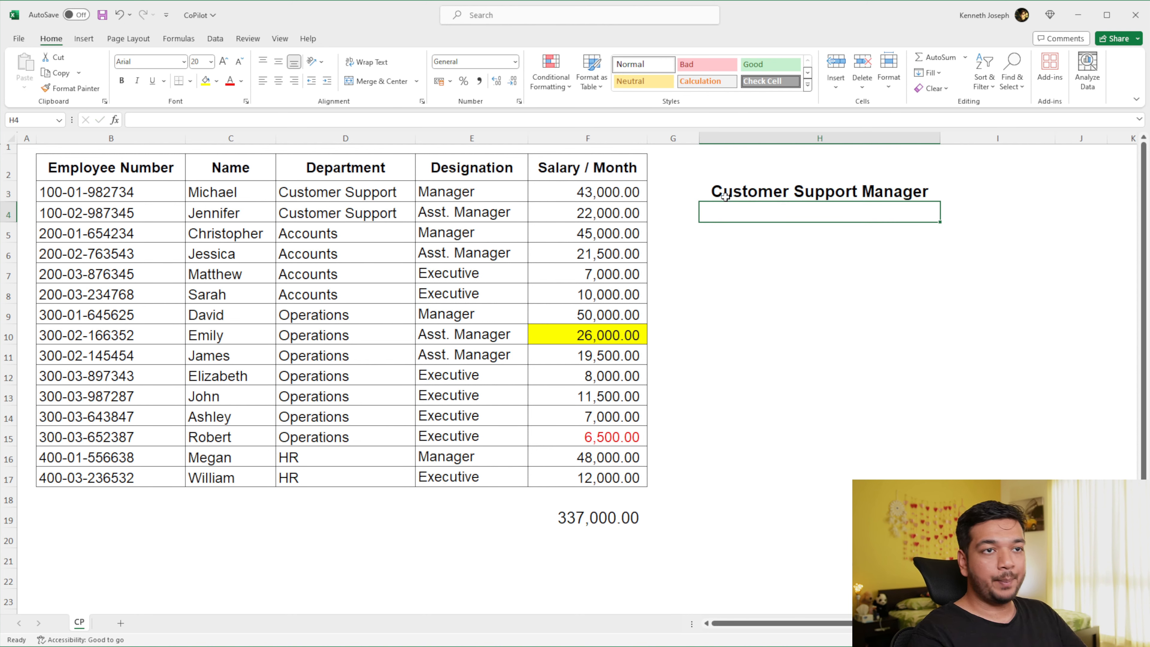
- Replace the CONCAT arguments in H3 with the single range D3:E3
double_click(725, 195)
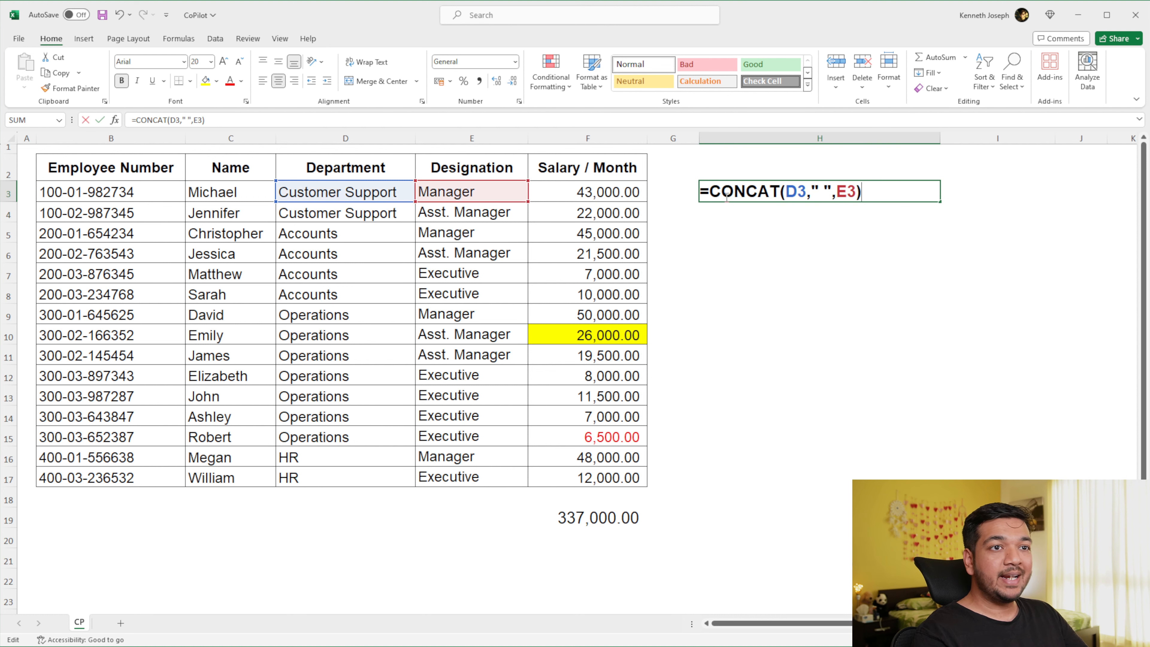
key(BackSpace)
key(BackSpace)
key(BackSpace)
key(BackSpace)
key(BackSpace)
key(BackSpace)
key(BackSpace)
key(BackSpace)
key(BackSpace)
key(BackSpace)
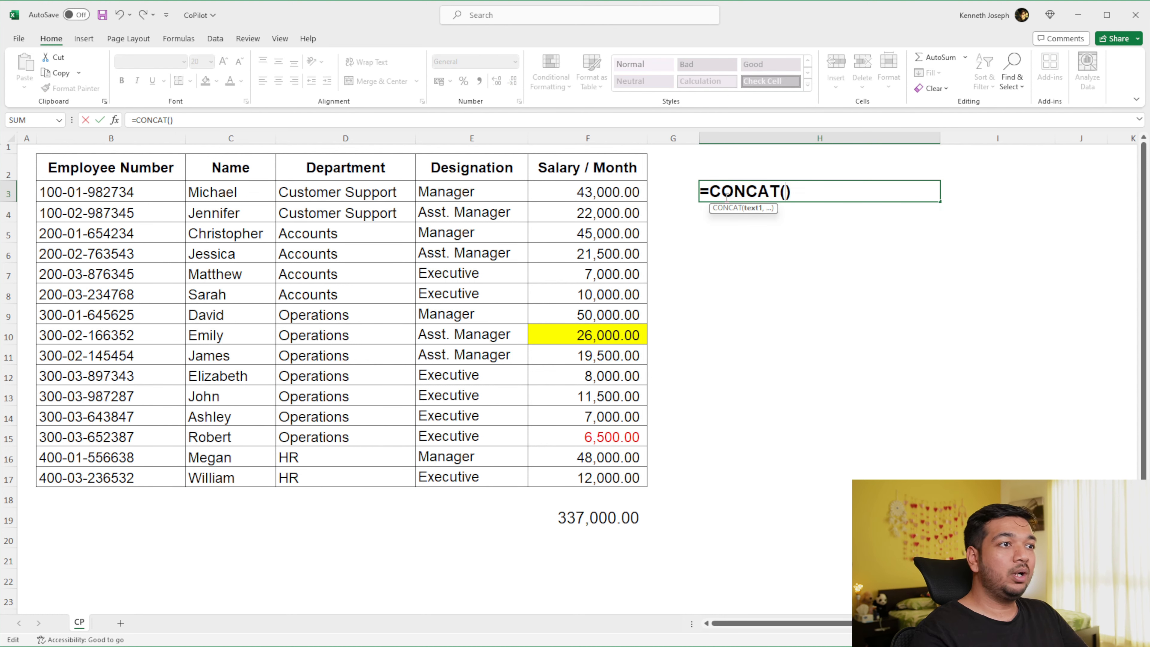
drag(327, 192, 516, 194)
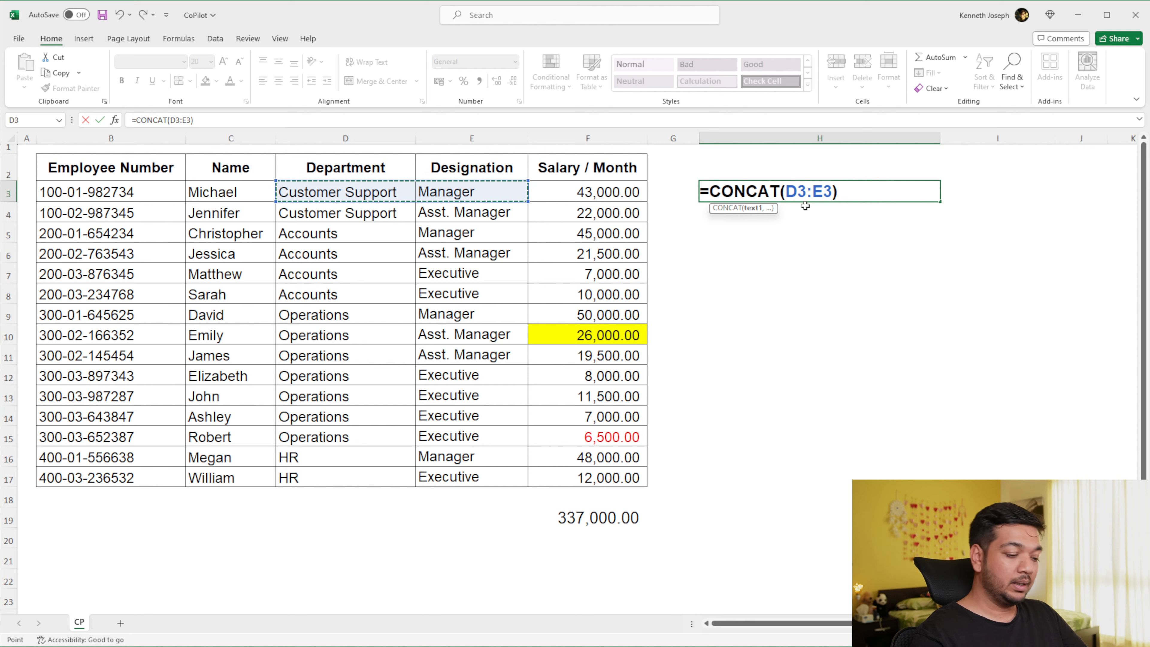
key(Return)
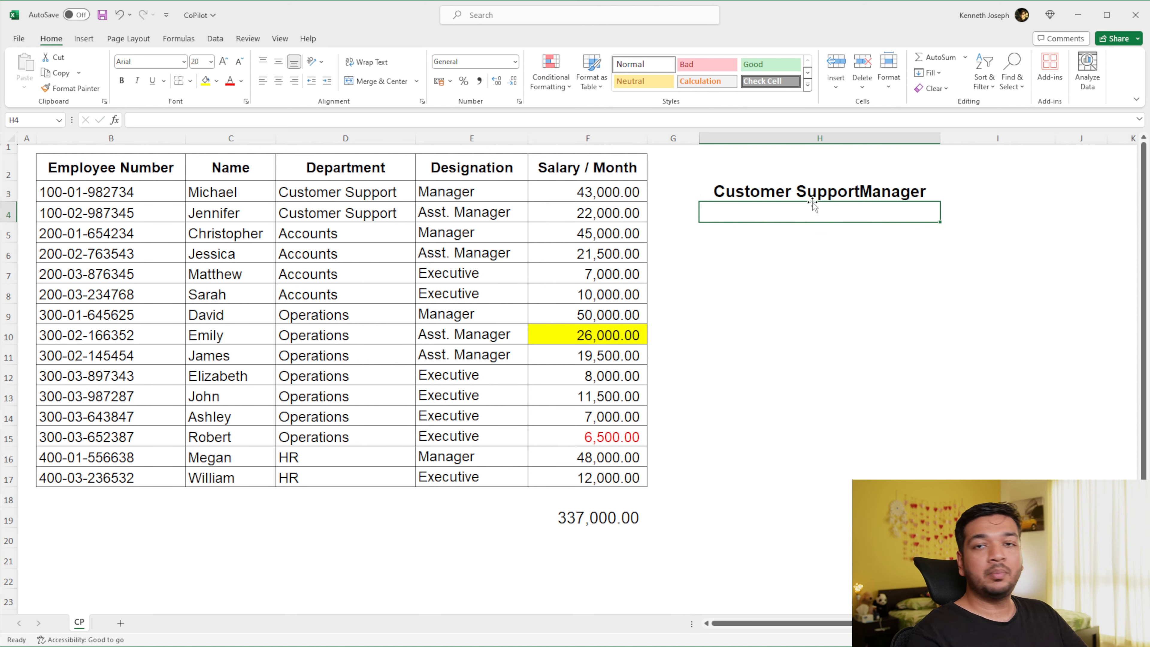
- Overwrite H3 with the formula =CONCATENATE(D3:E3), using the department and designation cells as one range
click(817, 190)
text(=conc)
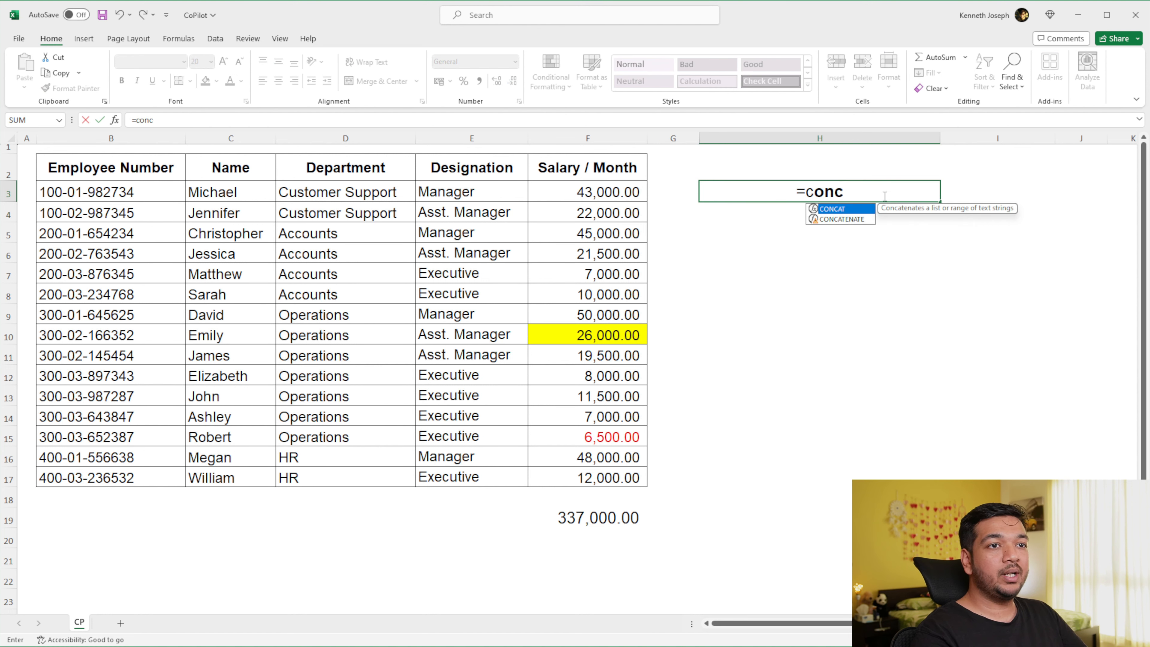
key(Down)
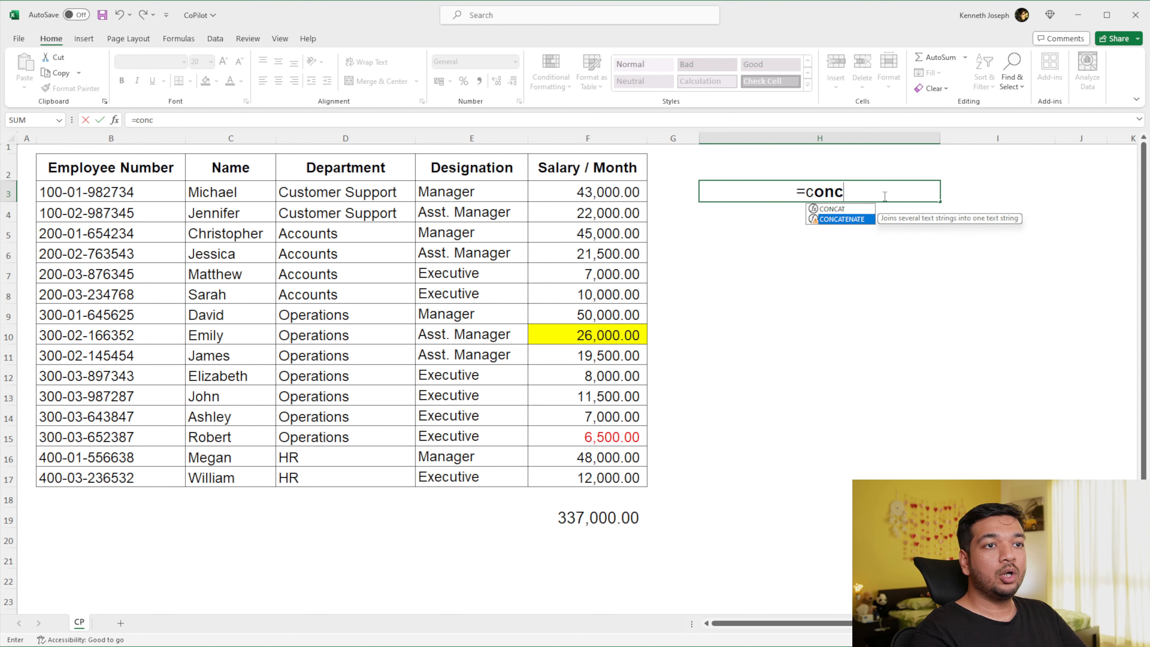
key(Tab)
key(Left)
key(Left)
key(Left)
key(Left)
key(shift+Right)
text())
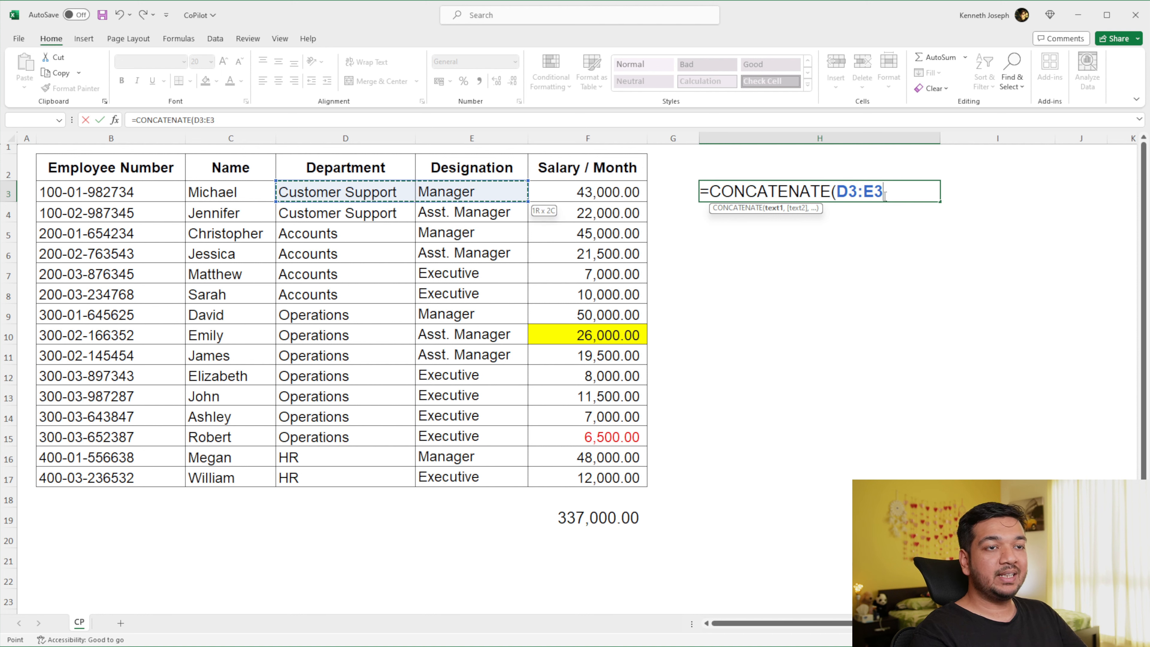
key(Return)
- Examine how the CONCATENATE formula fills cells H3 and I3, comparing the two cells and their columns
click(883, 195)
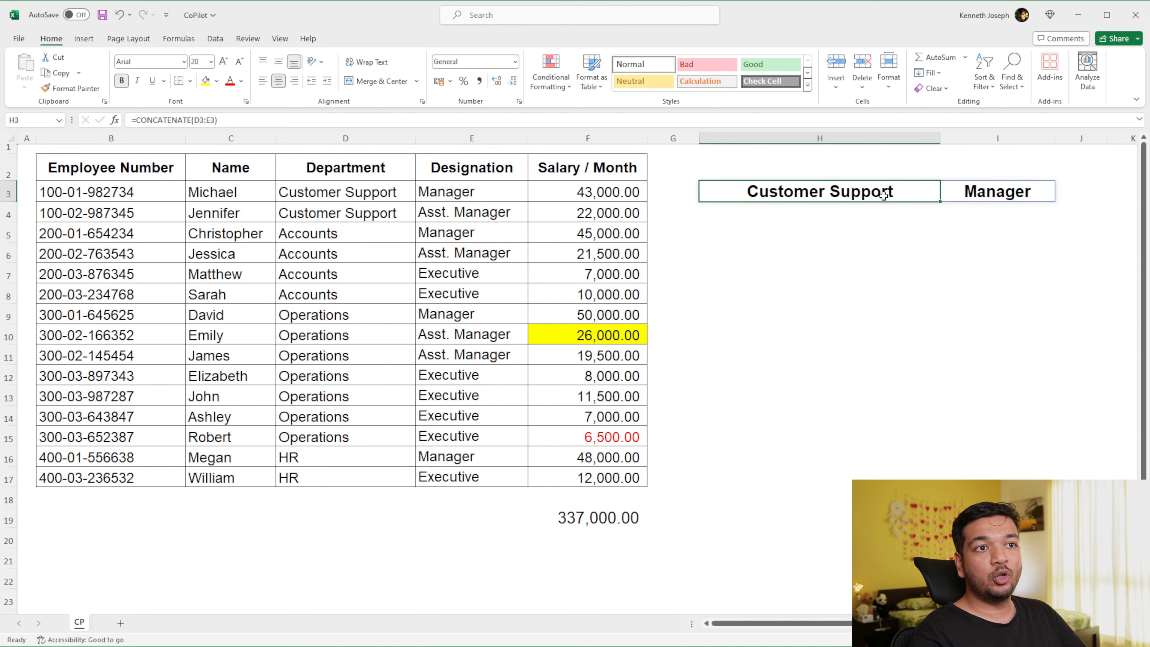
key(ctrl+space)
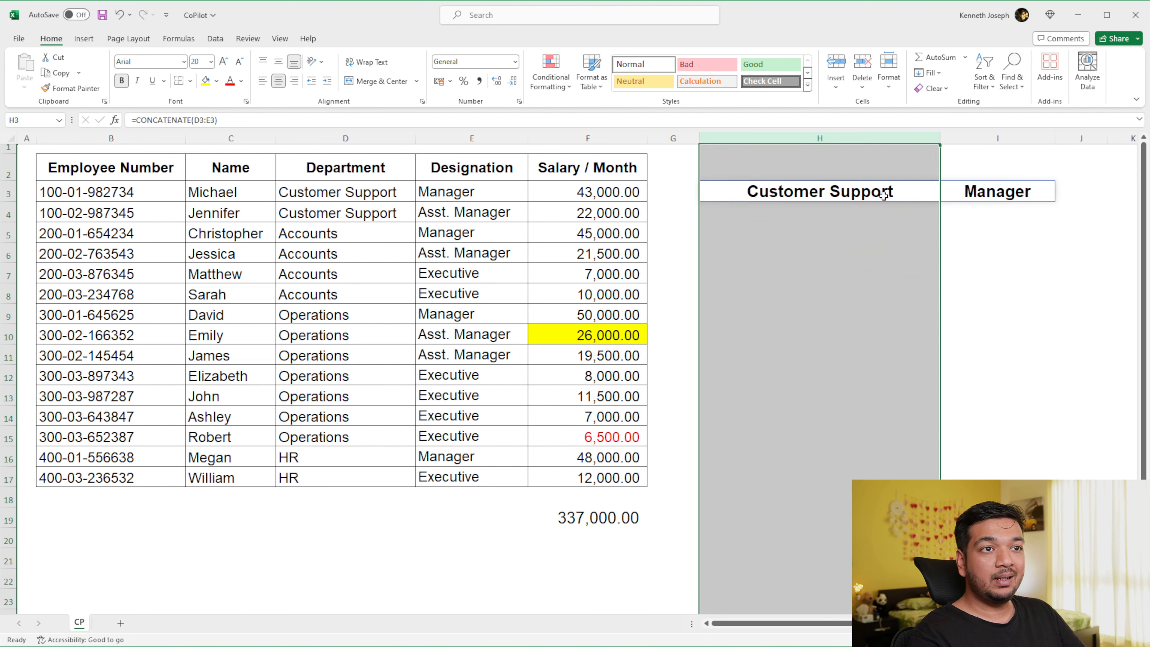
key(Right)
key(ctrl+space)
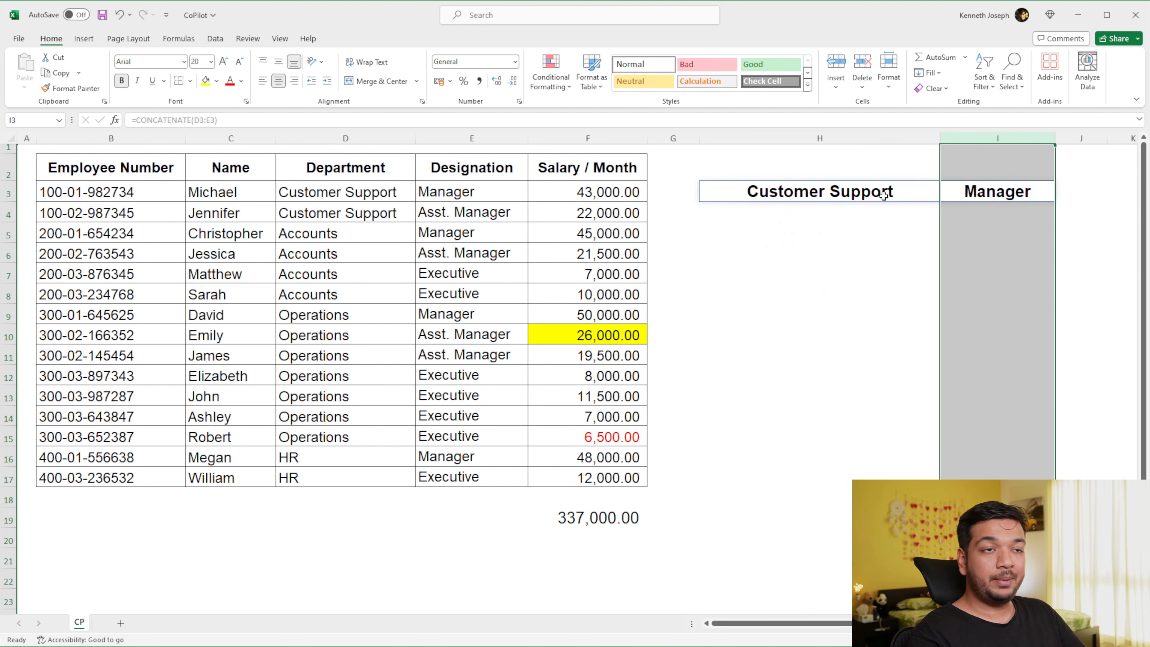
key(Left)
key(Right)
key(Left)
key(Right)
key(Left)
key(Right)
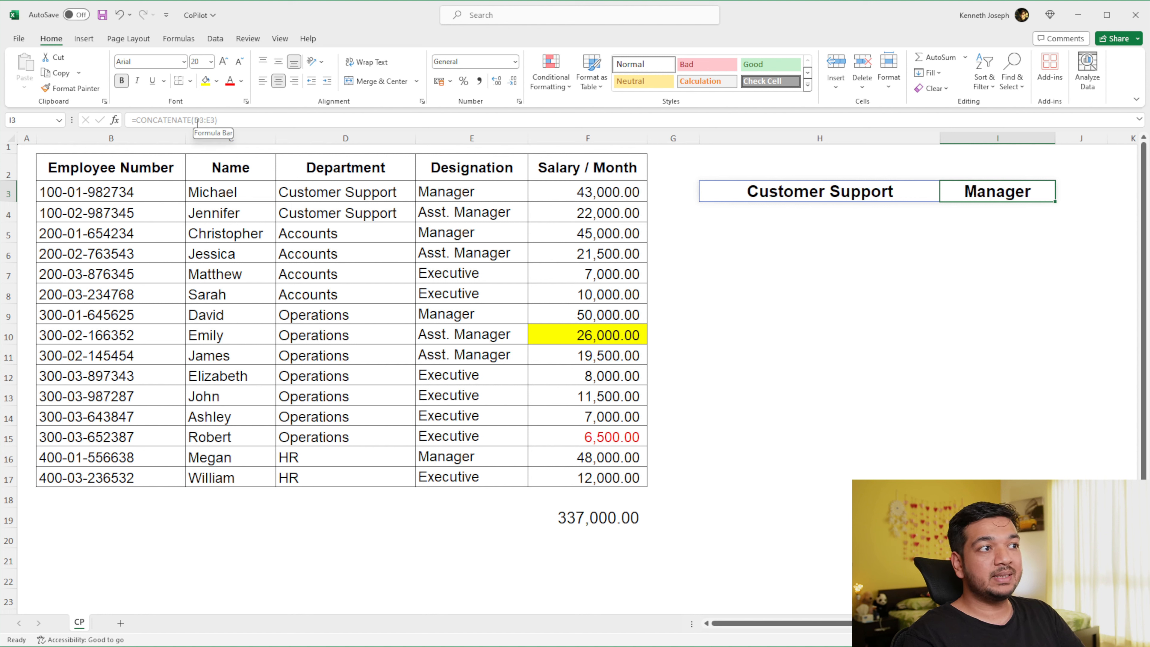
click(778, 199)
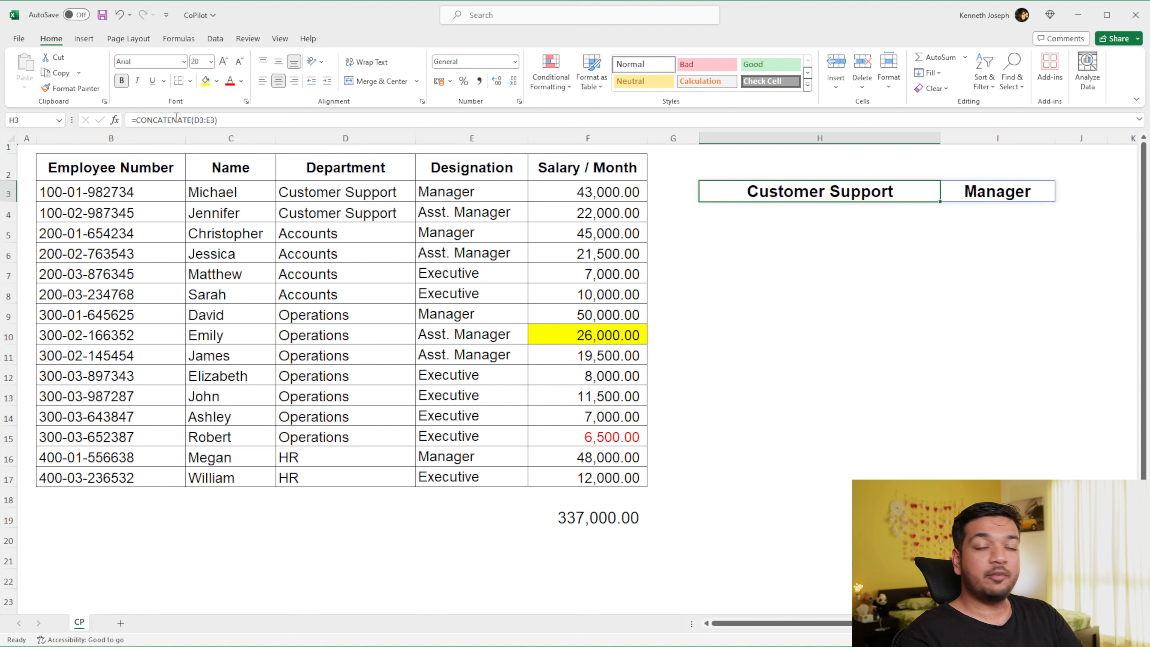
key(Right)
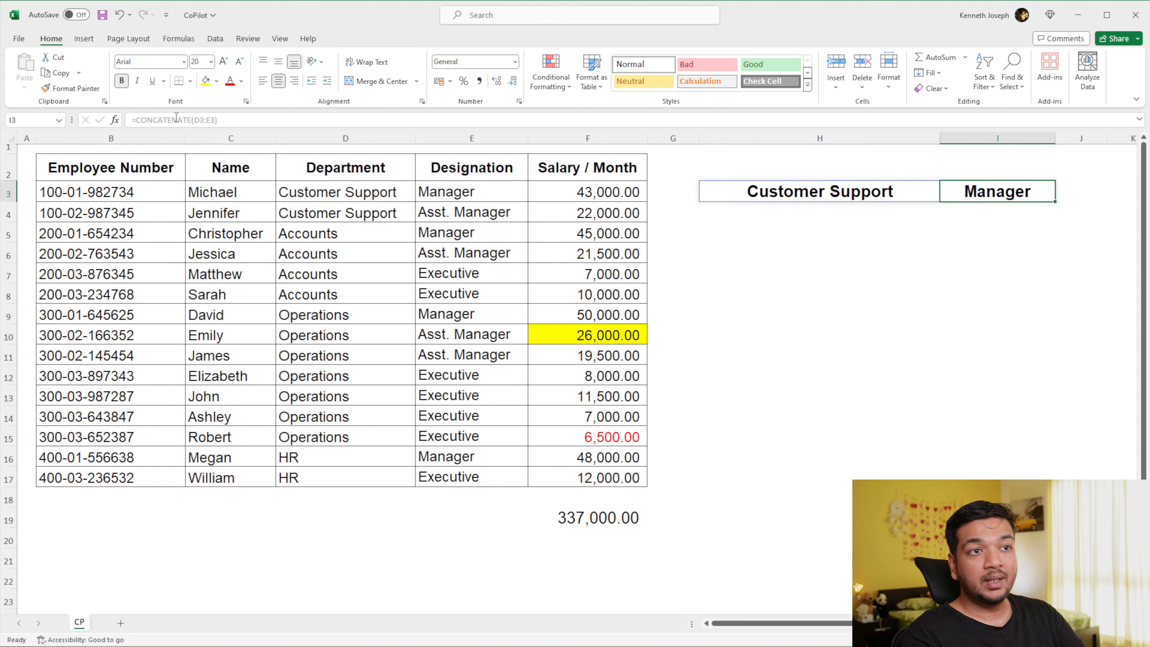
- Clear the CONCATENATE formula from H3, and undo the deletion
key(Left)
key(Delete)
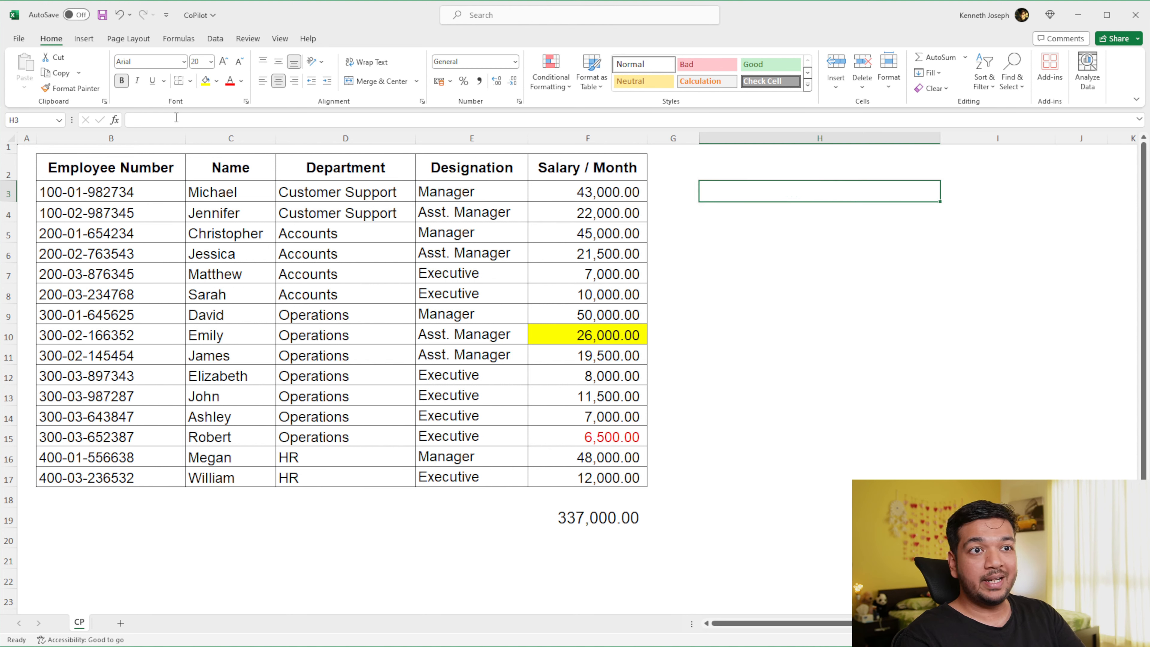
key(ctrl+z)
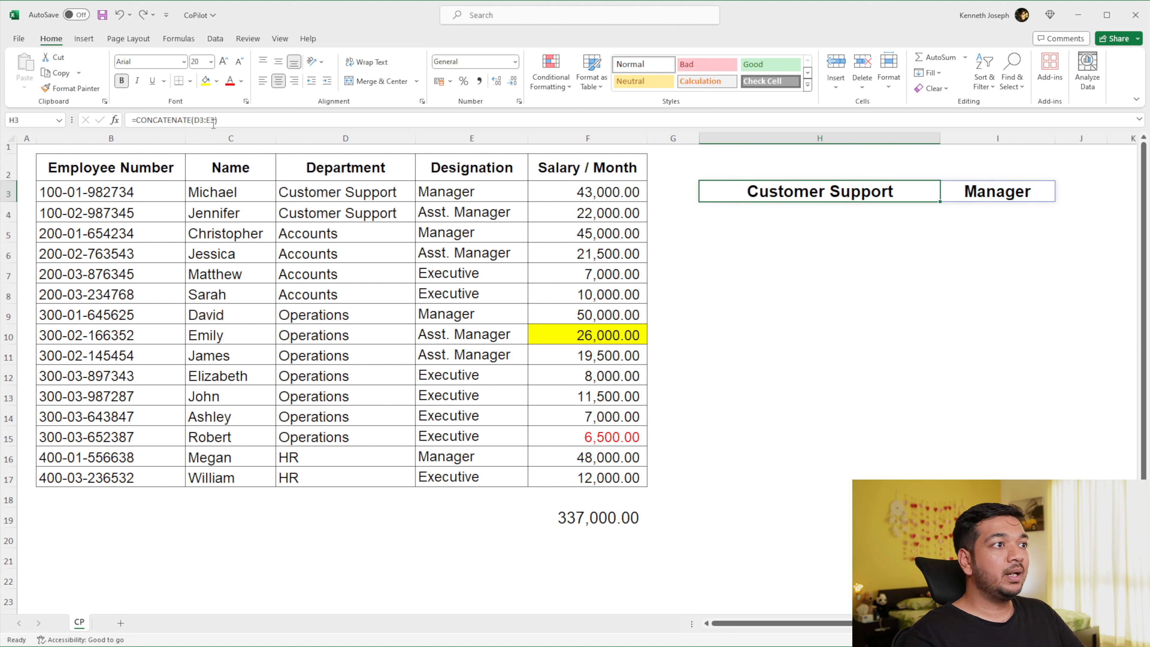
- Edit the CONCATENATE formula in H3 to take D3 and E3 as separate arguments instead of a range
double_click(204, 120)
drag(204, 121, 203, 121)
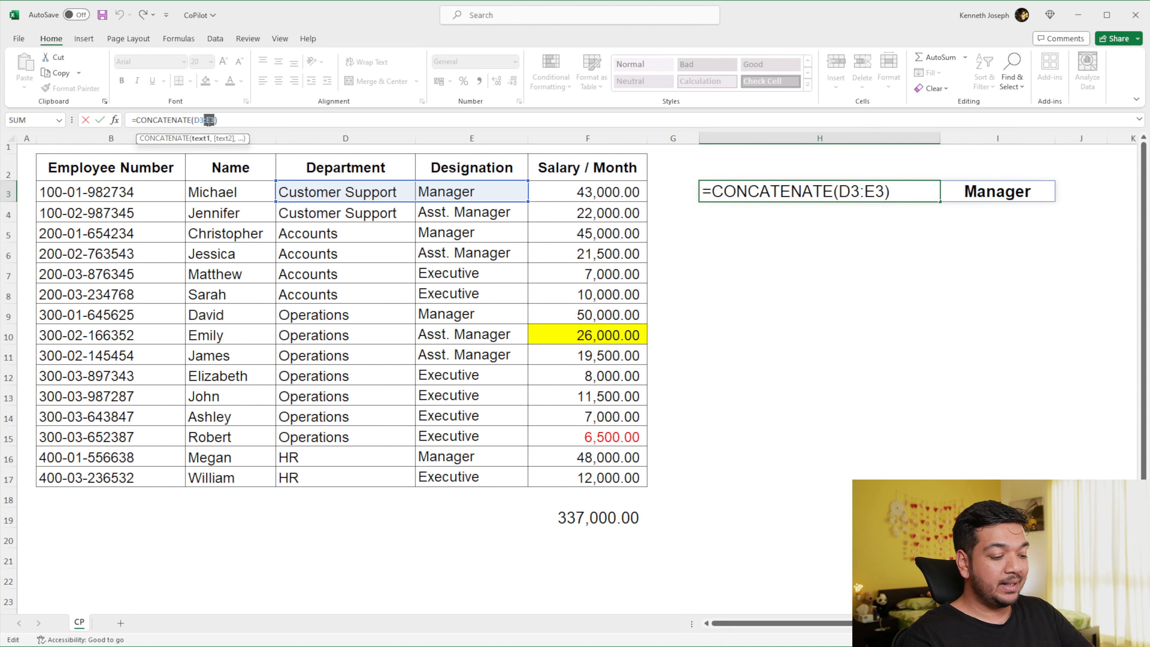
key(BackSpace)
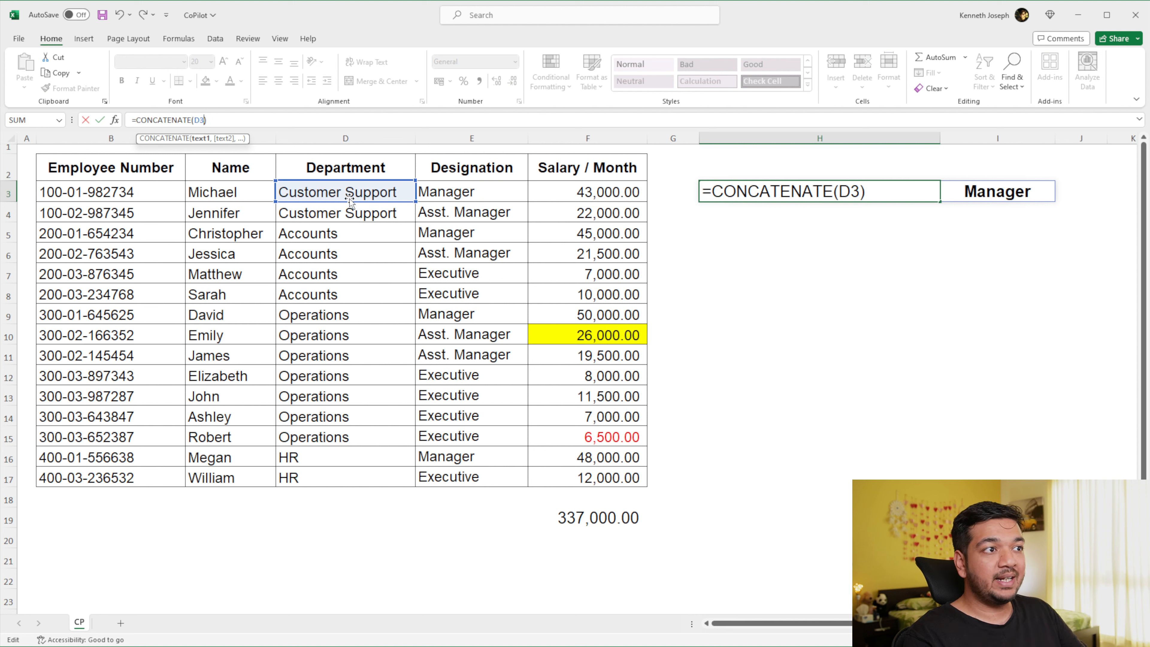
text(,)
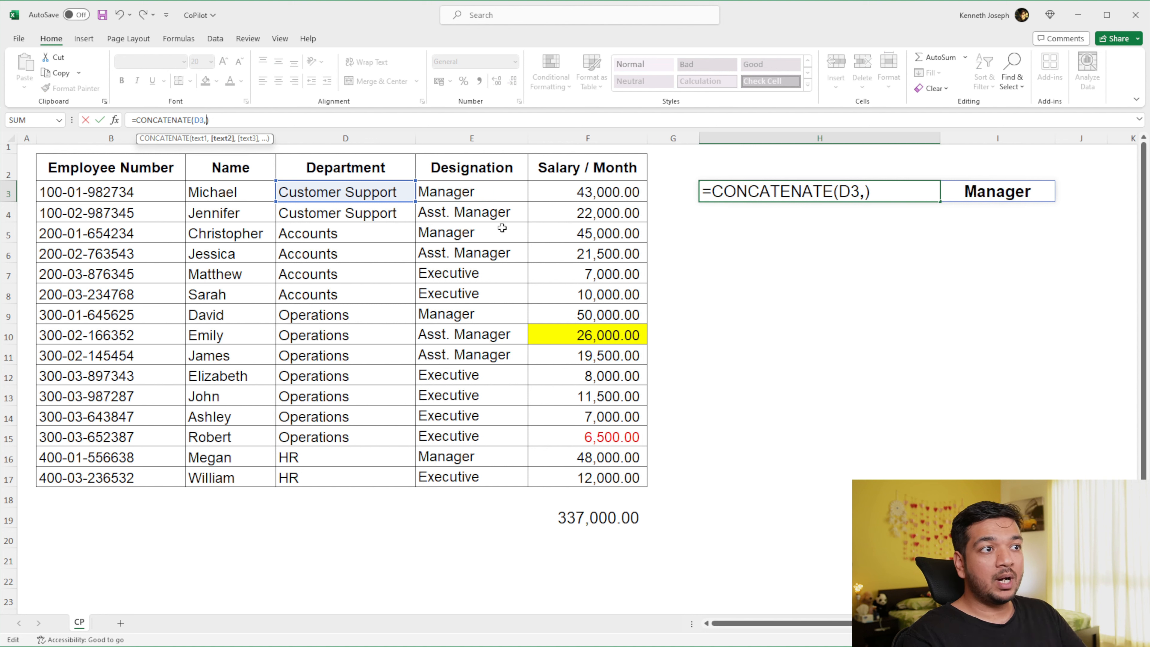
click(488, 194)
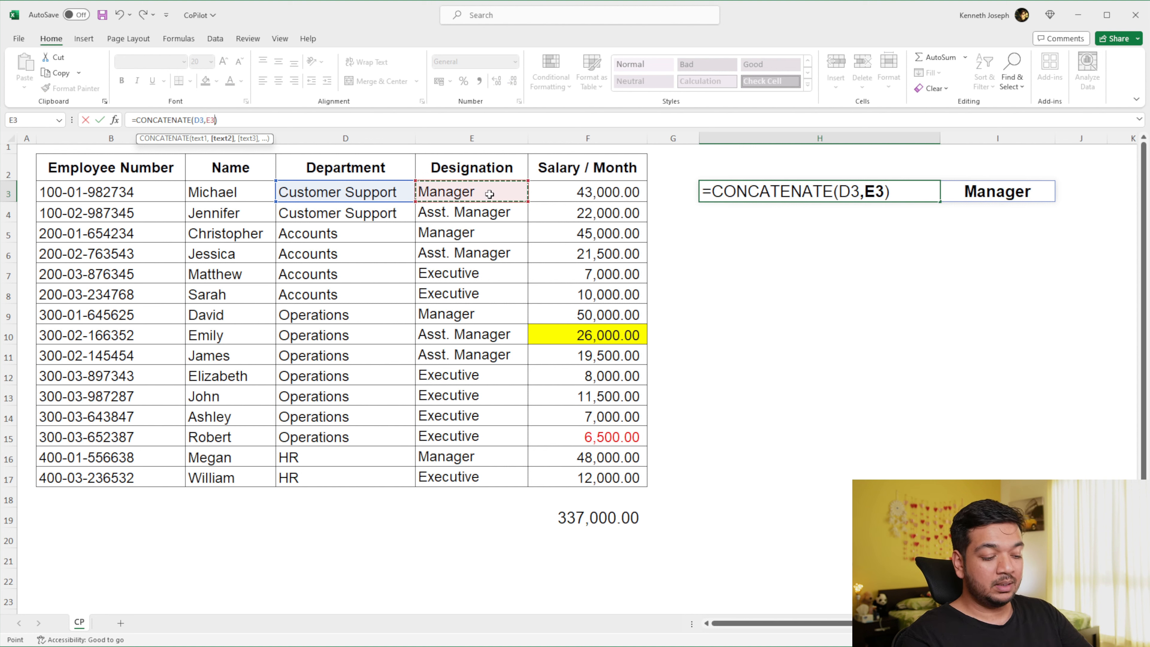
key(Return)
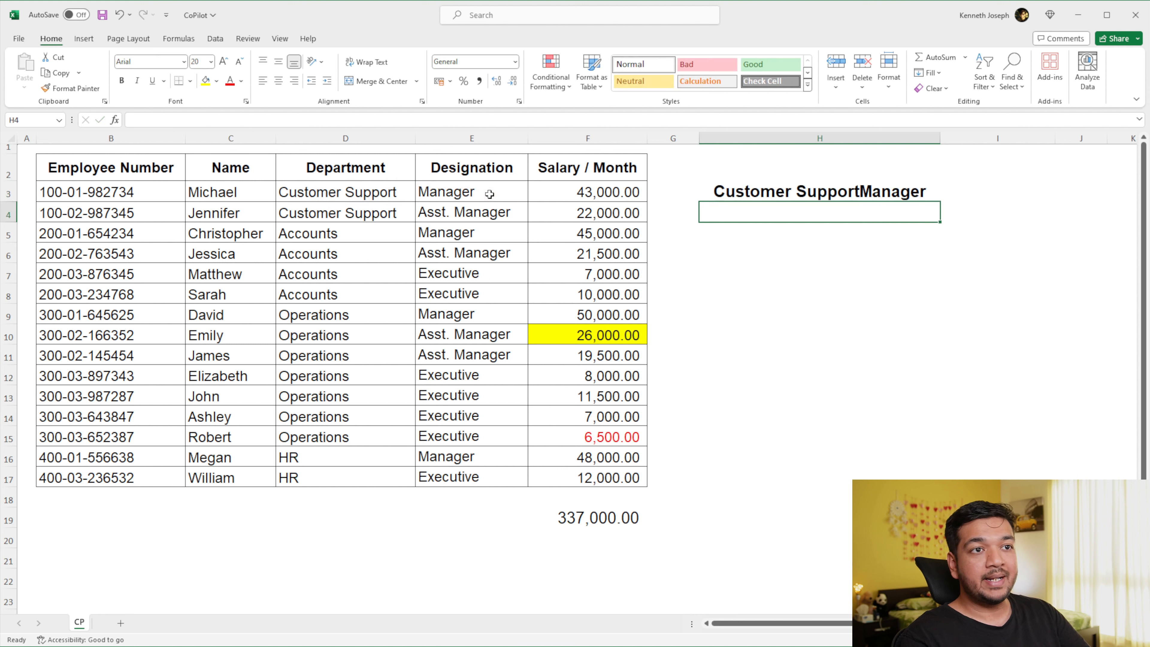
- Replace the CONCATENATE arguments in H3 with the designation range E3:E17
click(859, 191)
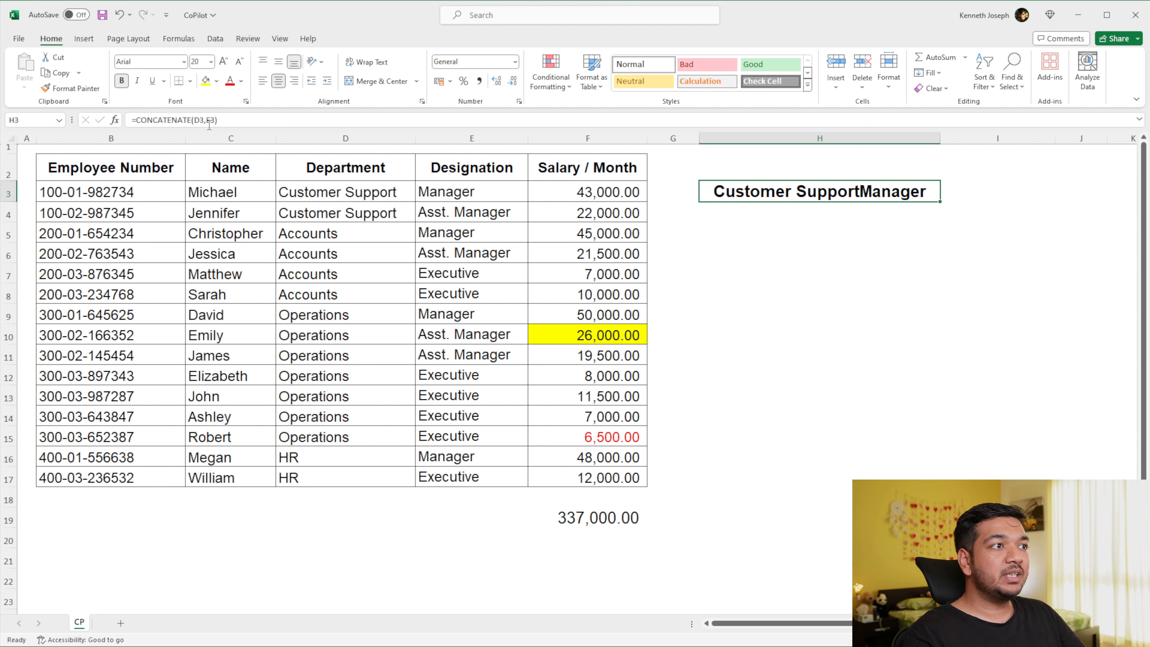
drag(215, 120, 194, 120)
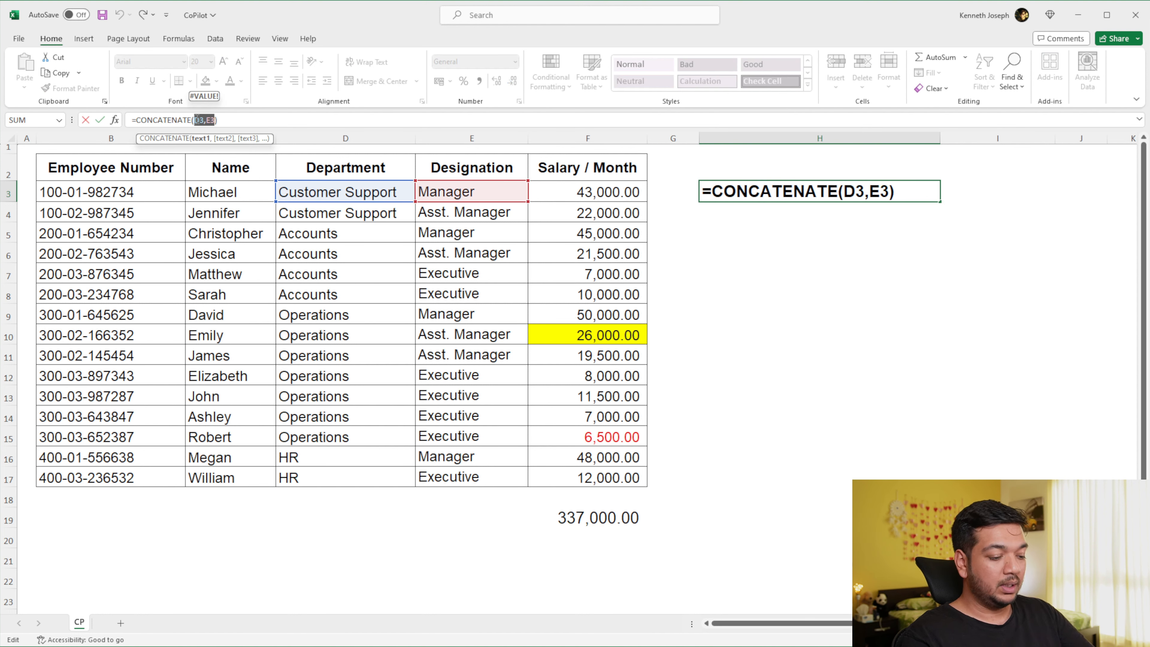
key(BackSpace)
drag(469, 194, 452, 476)
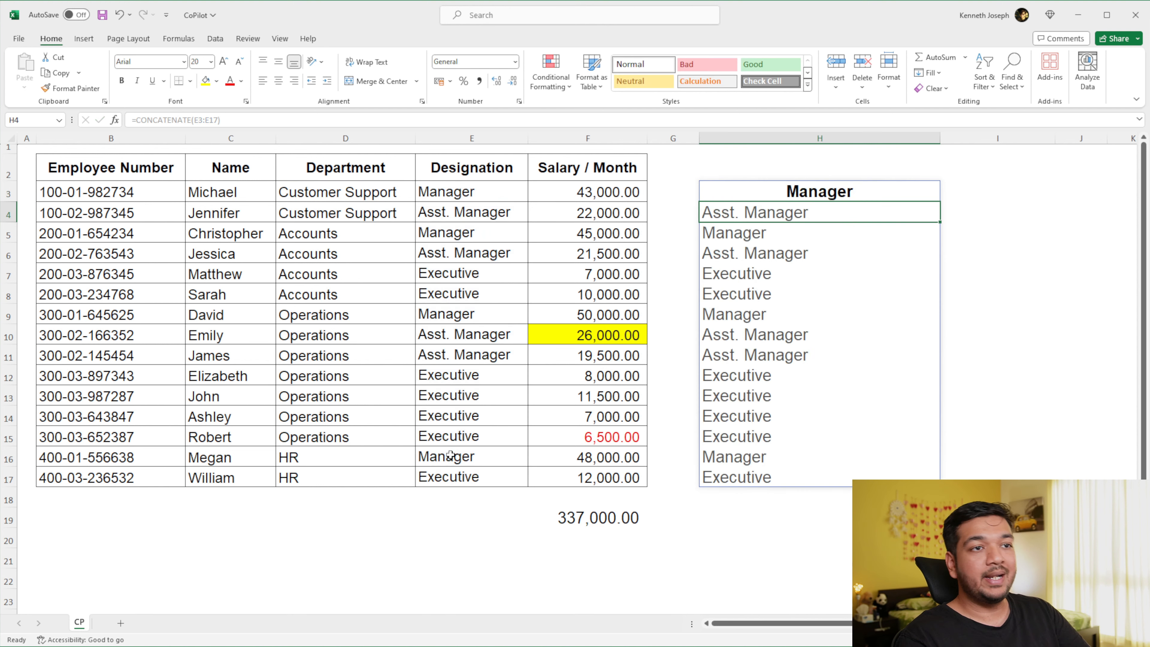
key(Return)
- Inspect the formula behind several of the spilled designation cells in column H, down to H17
click(772, 231)
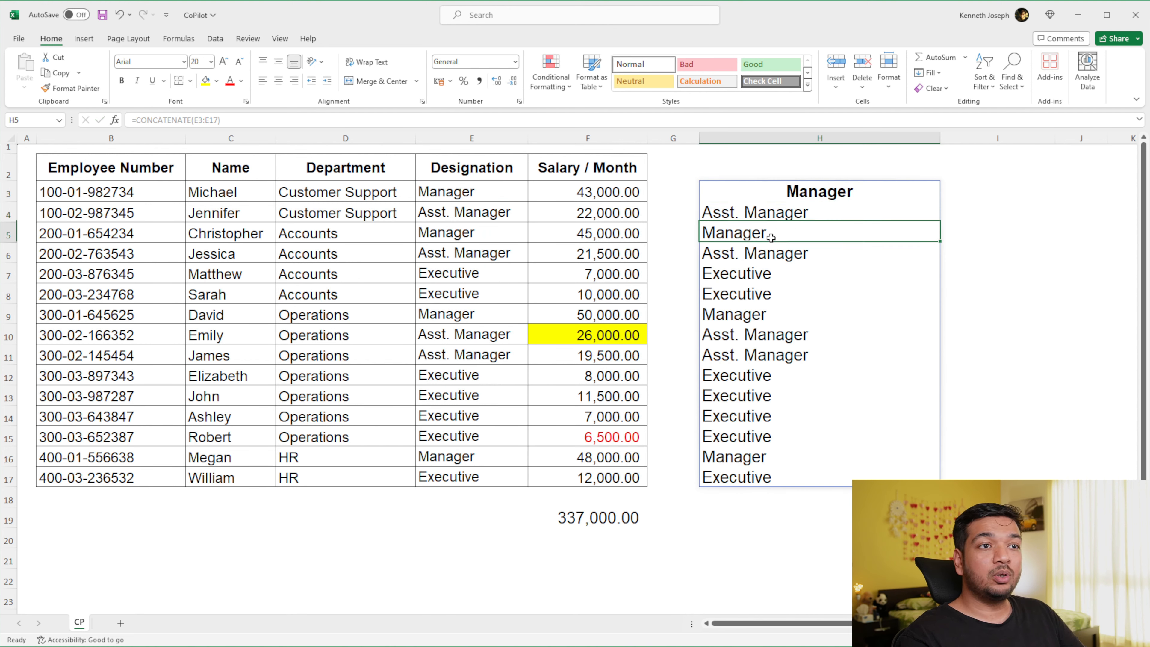
click(771, 275)
click(775, 313)
click(777, 353)
click(780, 391)
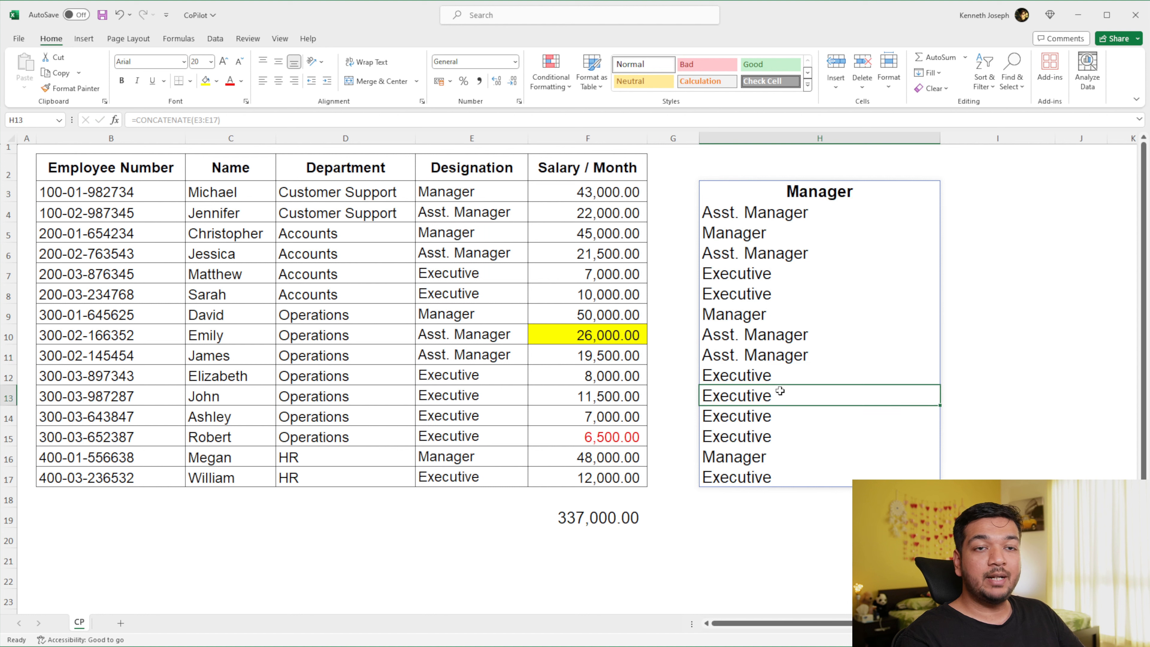
key(ctrl+Down)
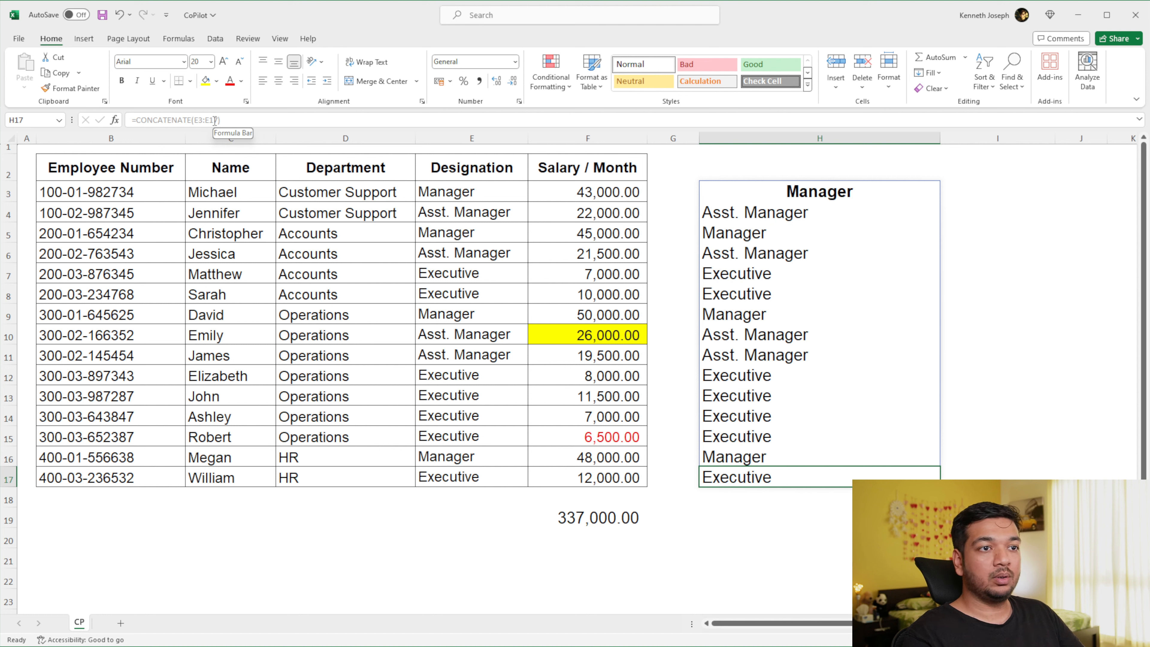
- Change the designation in E13 to "manager" and check the matching cell H13
click(500, 390)
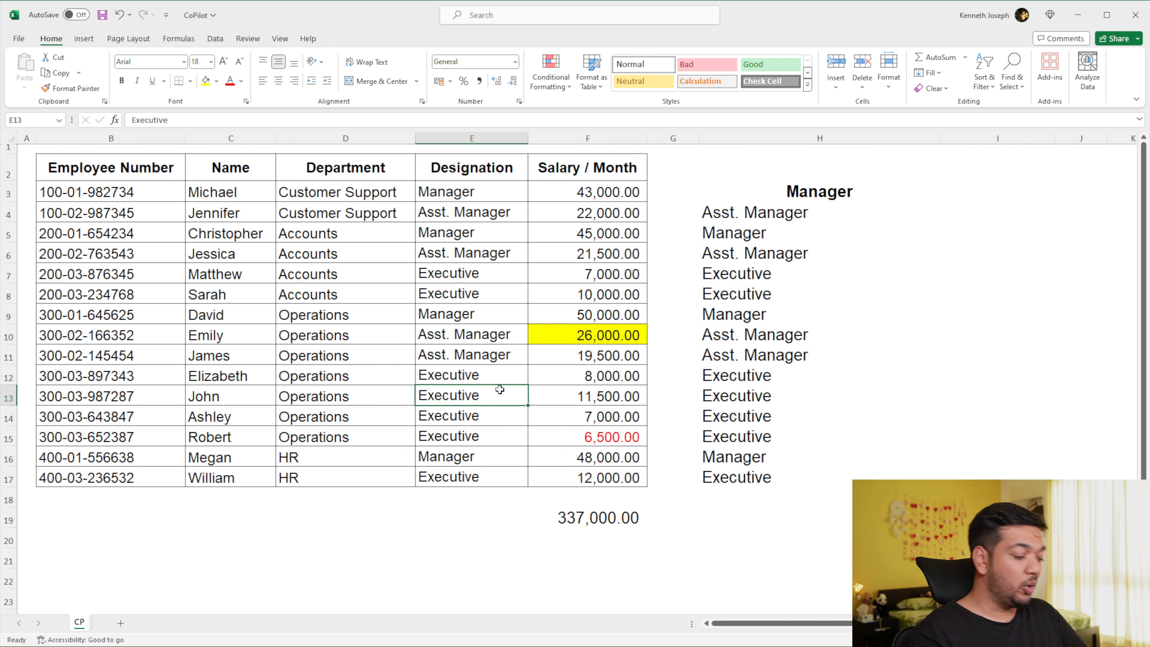
text(manager)
key(Return)
click(773, 397)
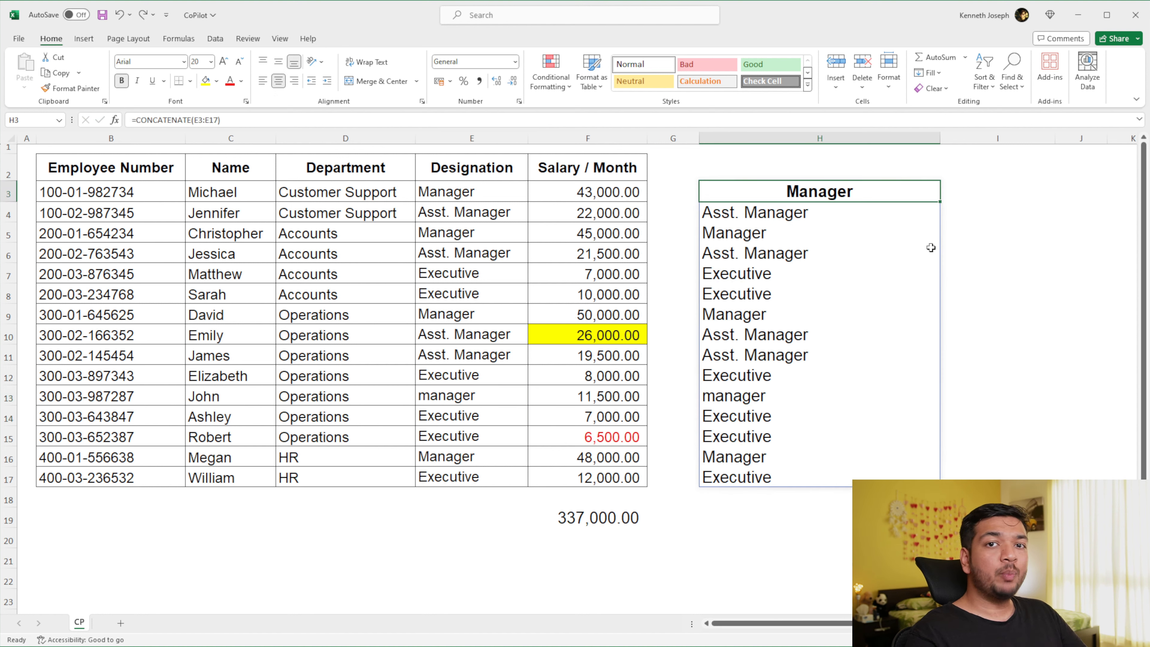
- Overwrite the formula in H3 with the direct cell reference =E3
text(=)
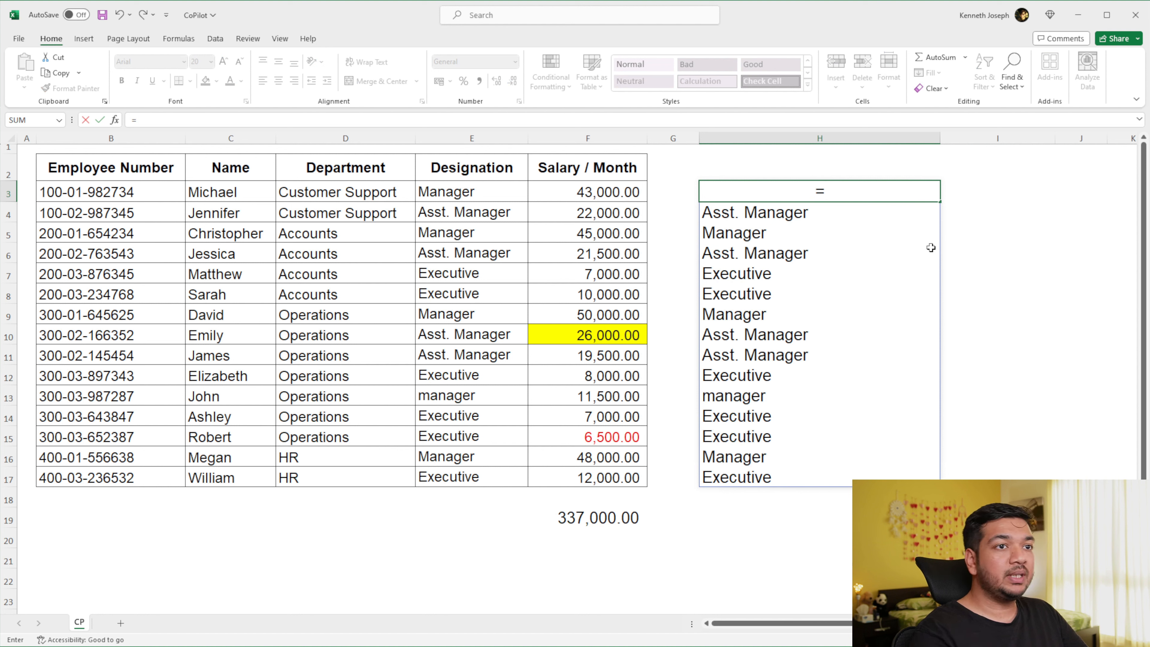
key(Left)
key(Left)
key(Left)
key(Return)
- Fill the =E3 reference from H3 down through H17 to cover all employee rows
key(Up)
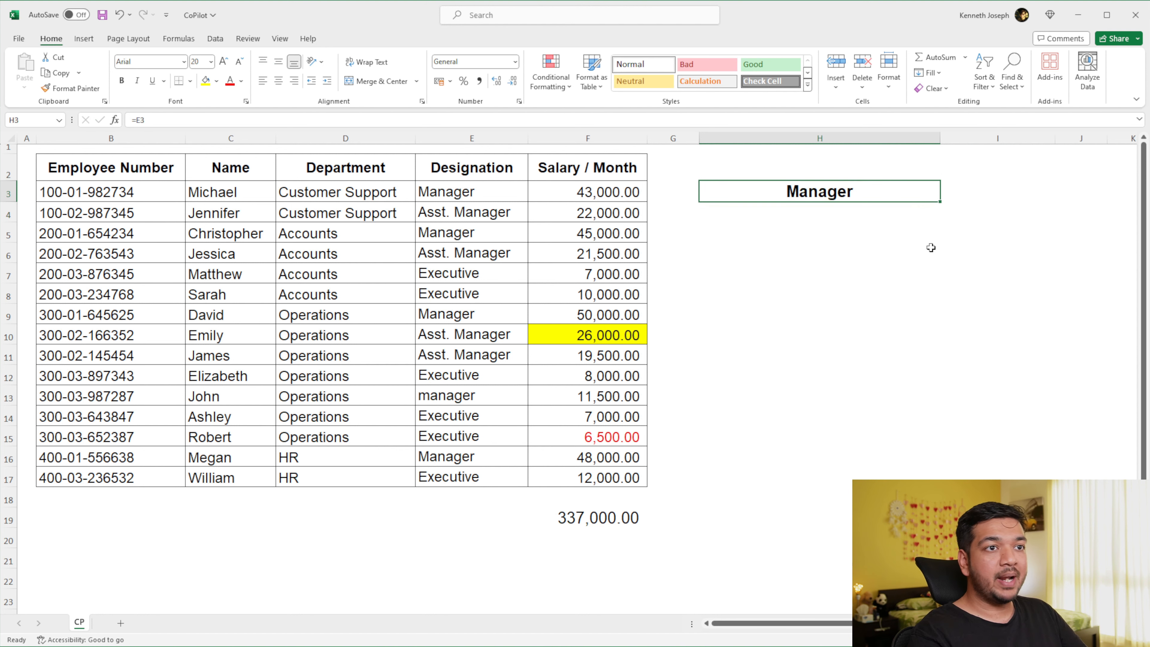
key(shift+Down)
key(shift+Down)
key(shift+Down)
key(shift+Down)
key(shift+Down)
key(shift+Down)
key(shift+Down)
key(shift+Down)
key(shift+Down)
key(shift+Down)
key(shift+Down)
key(shift+Down)
key(shift+Down)
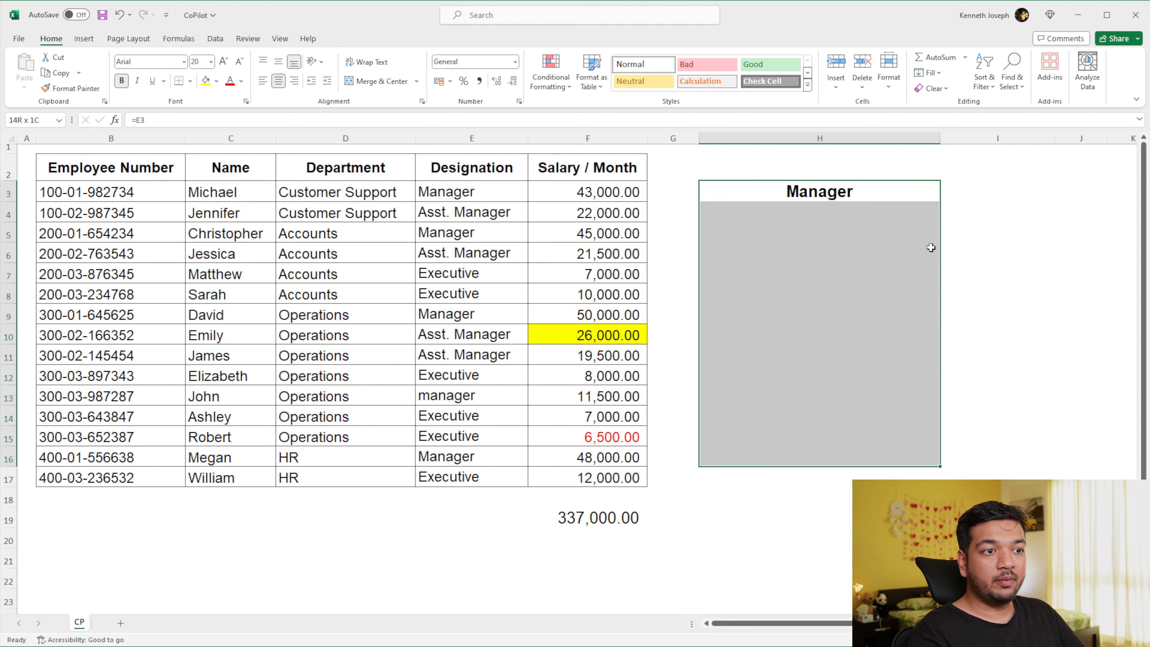
key(shift+Down)
key(ctrl+Return)
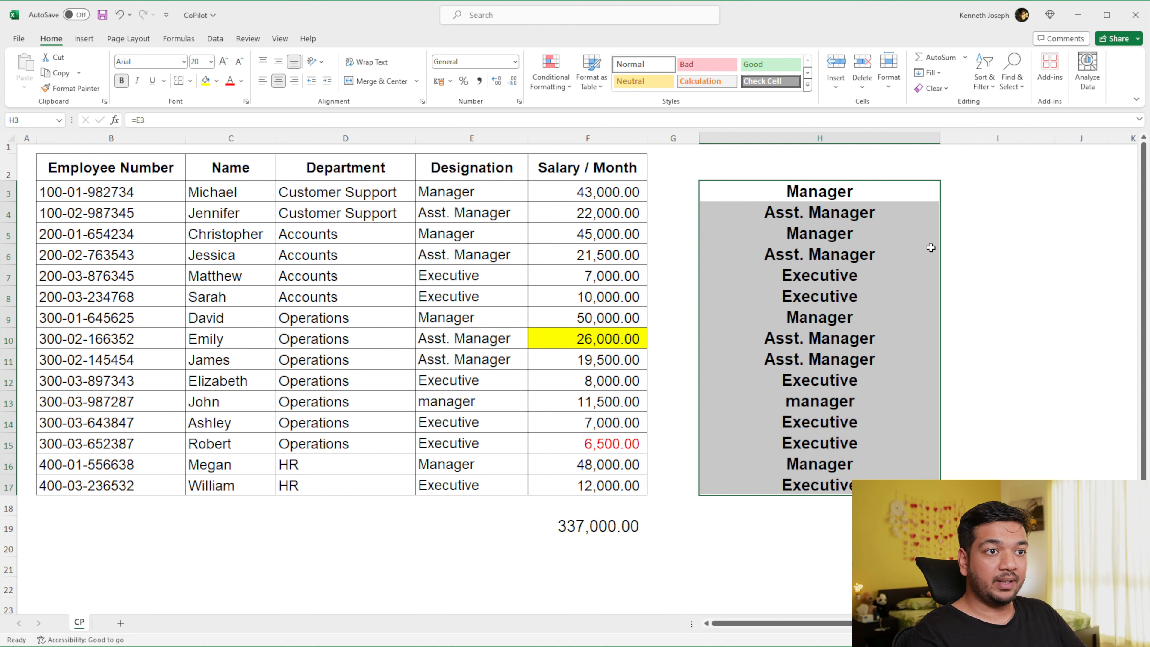
- Replace the designation in E6 with the test text "dfwdfsdf" to test the linked cell in column H
key(Down)
key(Down)
key(Left)
key(Left)
key(Left)
key(Down)
text(dfwdfsdf)
key(Return)
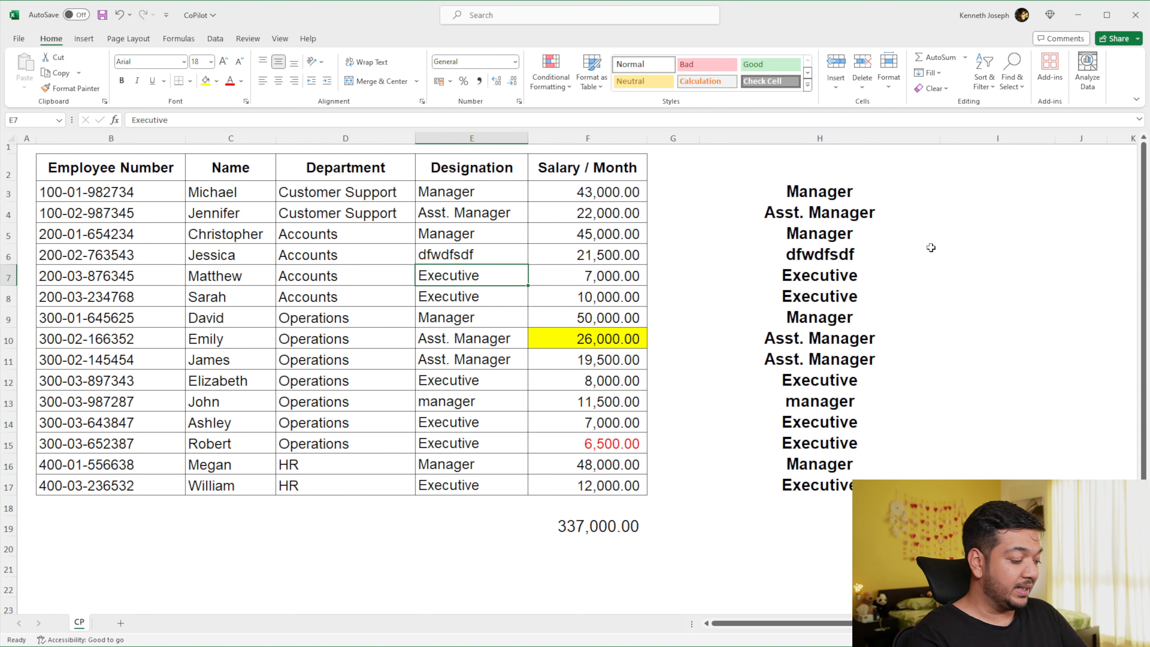
- Copy the cell reference from H3 into I3 and inspect the pasted formula =F3
click(930, 247)
key(Up)
key(Up)
key(Up)
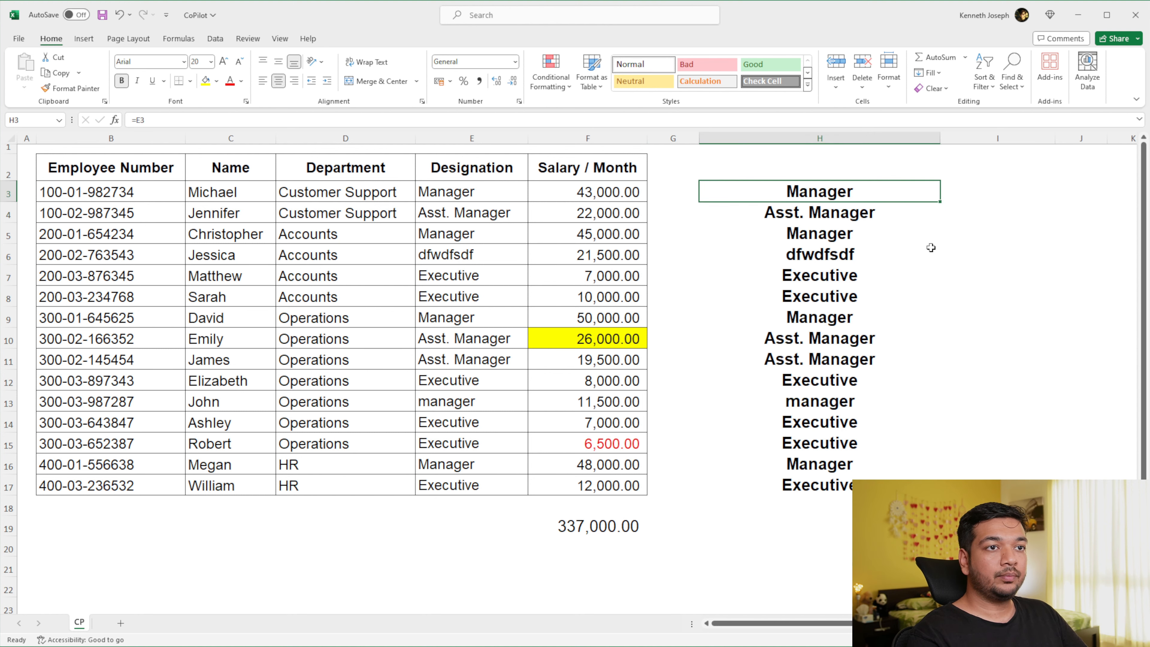
key(ctrl+c)
key(Right)
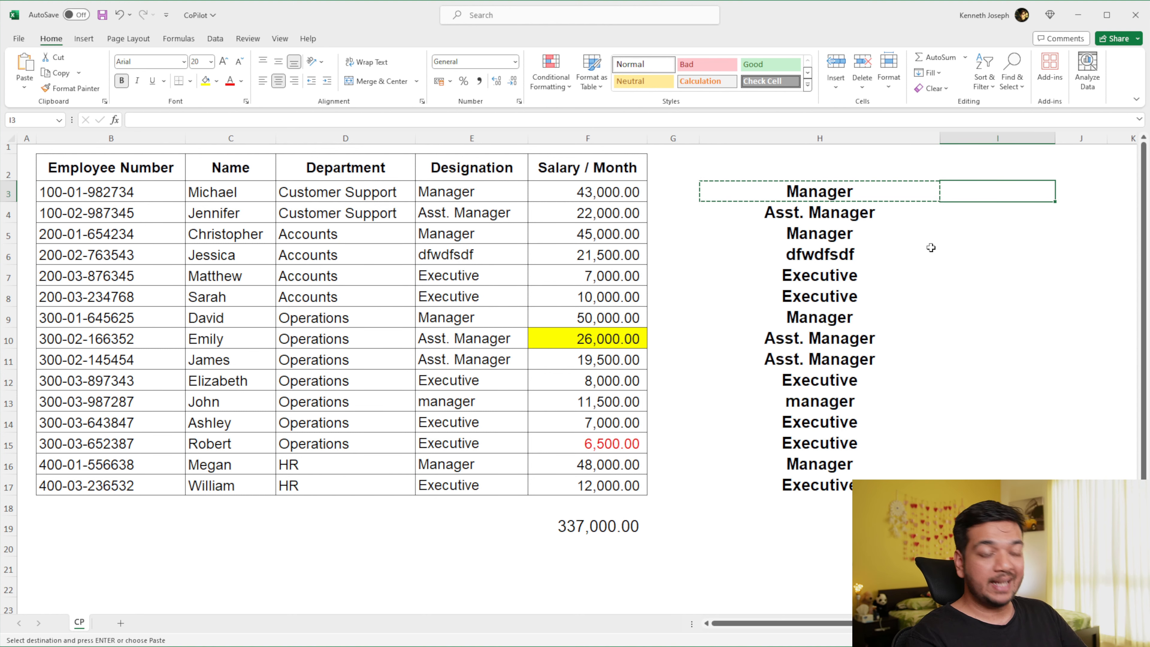
key(ctrl+shift+v)
key(Return)
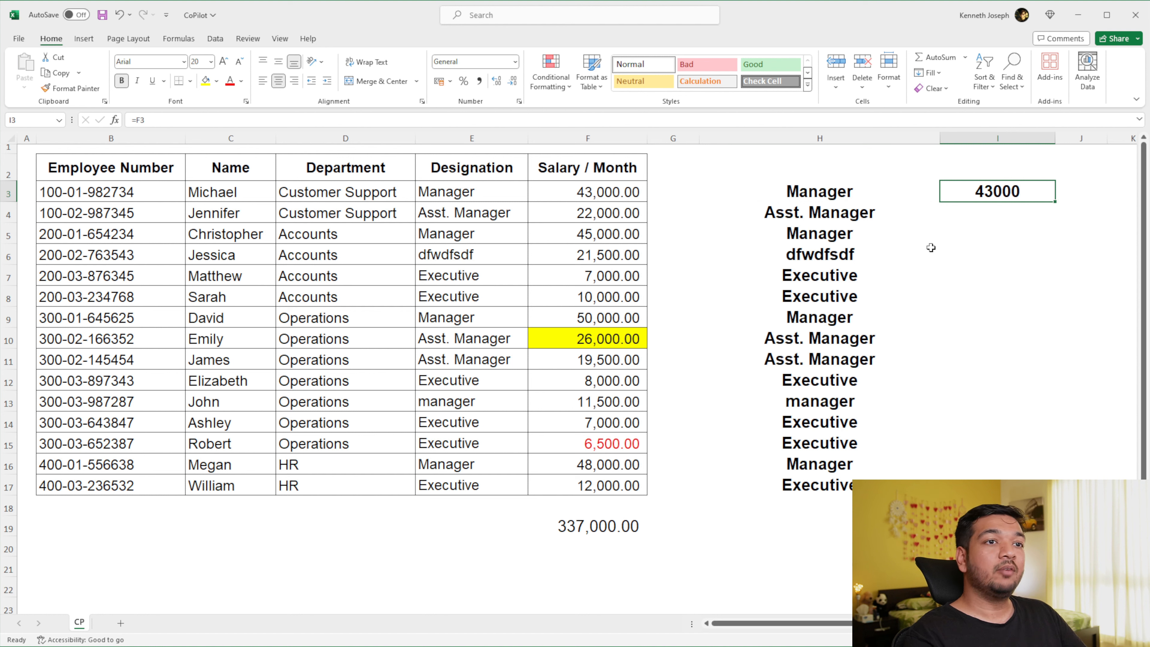
key(F2)
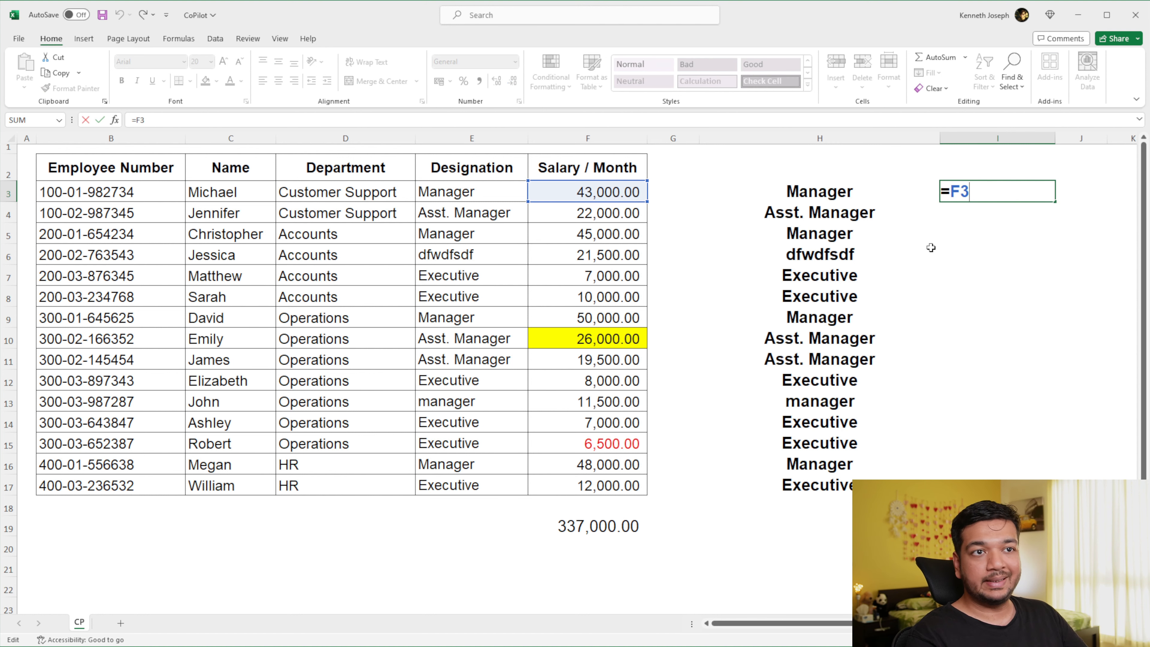
key(Return)
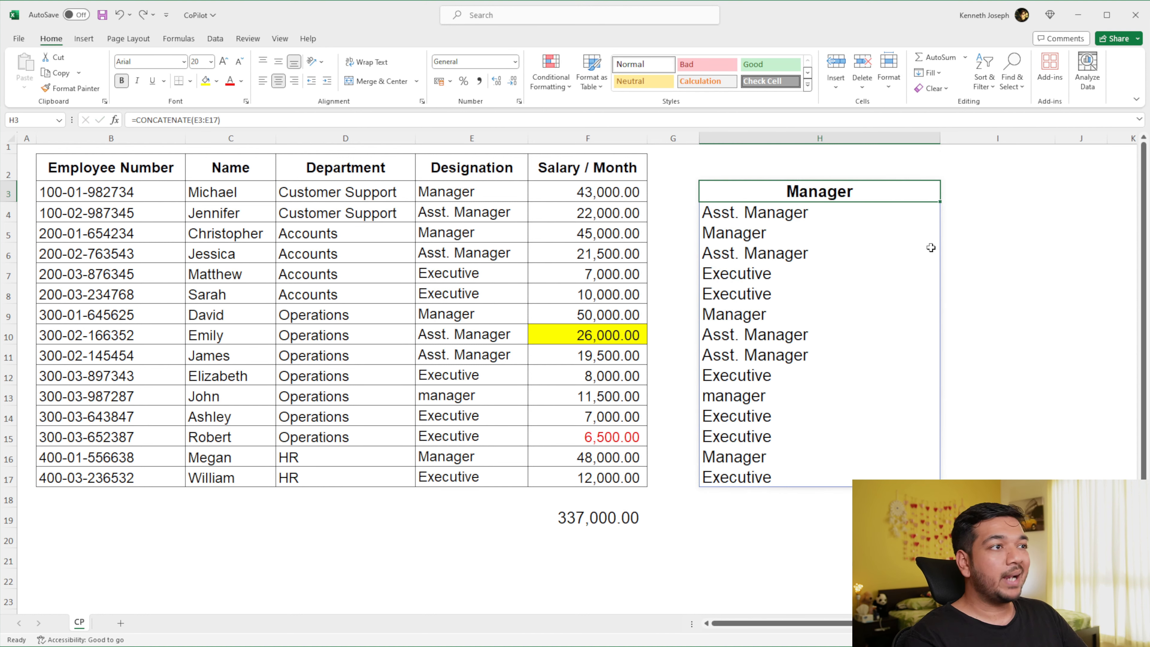
- Copy the CONCATENATE range formula from H3 into I3
key(ctrl+c)
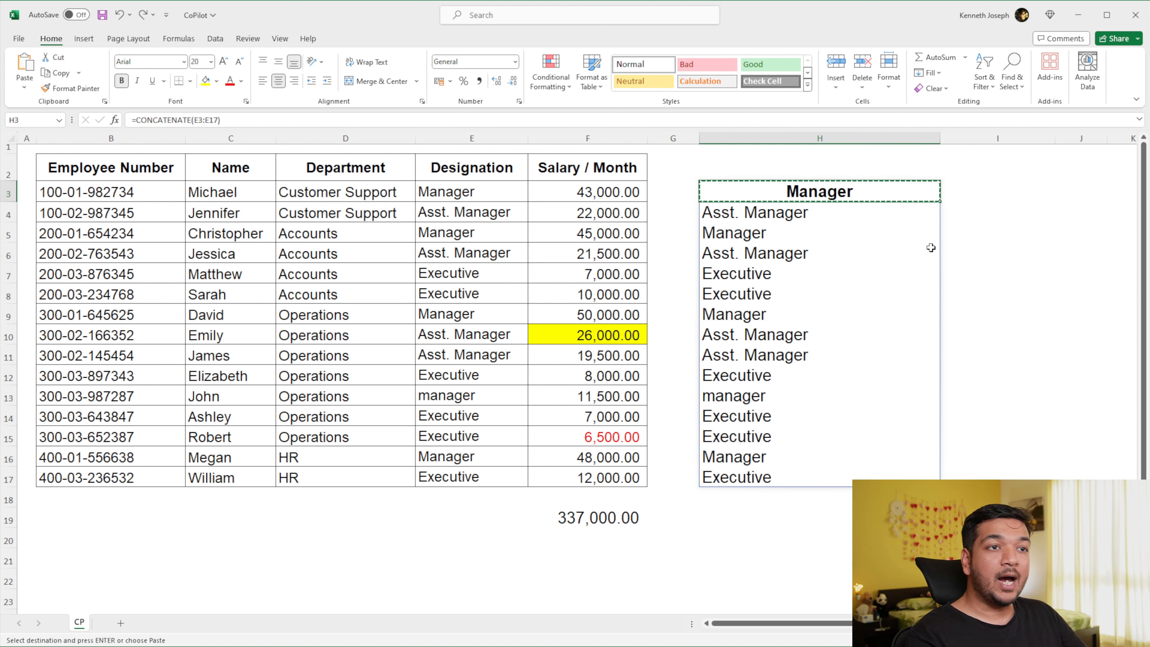
key(Right)
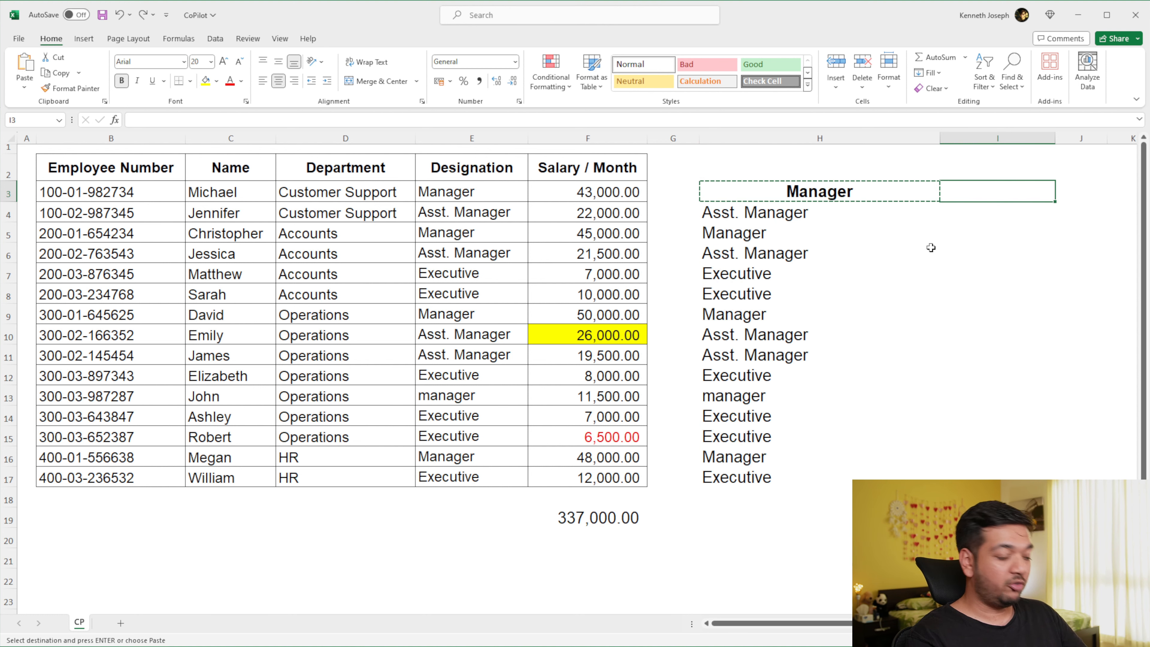
key(ctrl+v)
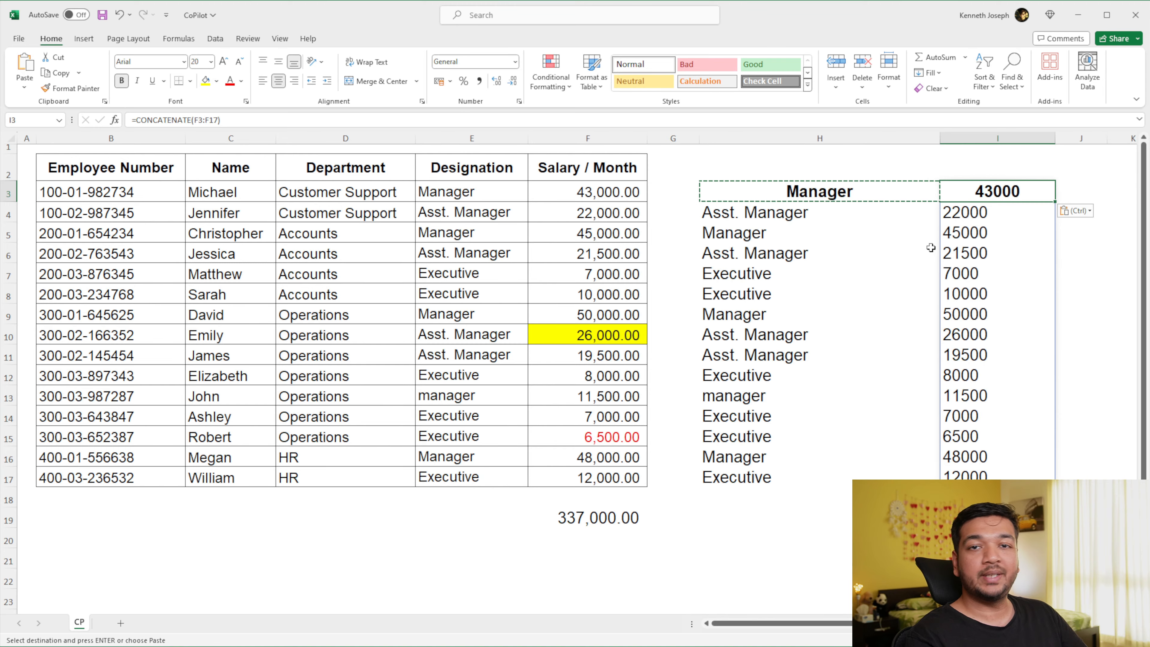